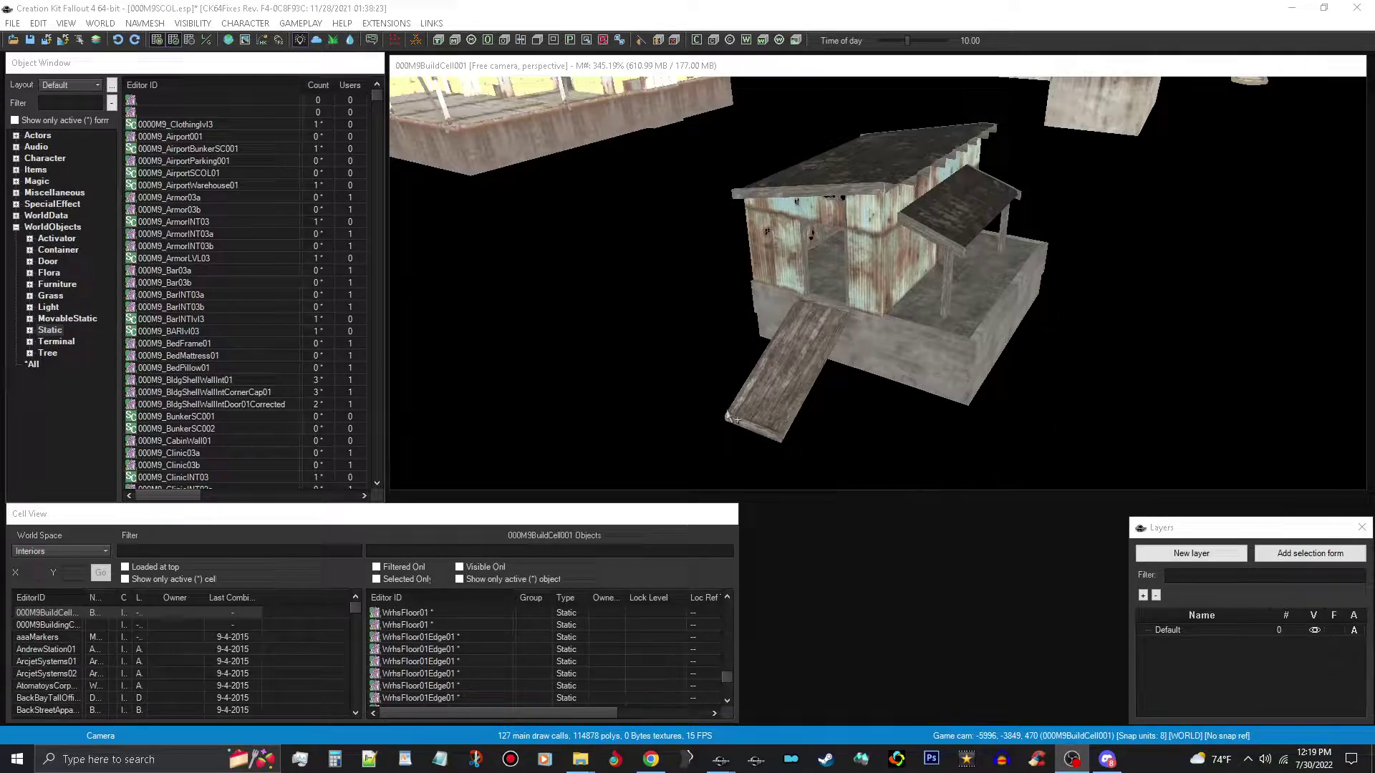
Select the ramp, the front door wall and the side window wall to check the shack's layout
{"action": "left_click", "coordinate": [763, 409]}
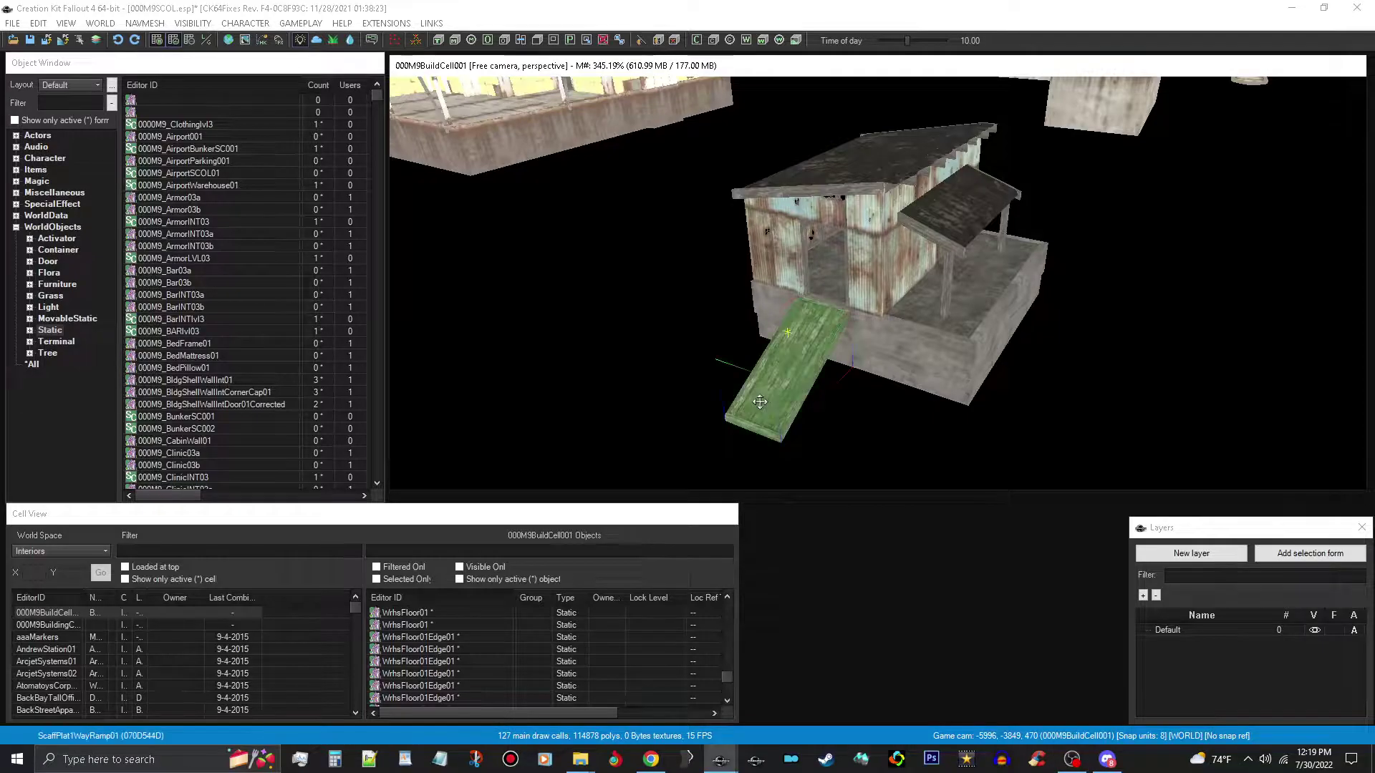
{"action": "middle_click_drag", "start_coordinate": [985, 457], "coordinate": [1125, 366]}
{"action": "scroll", "coordinate": [958, 460], "scroll_direction": "down", "scroll_amount": 3}
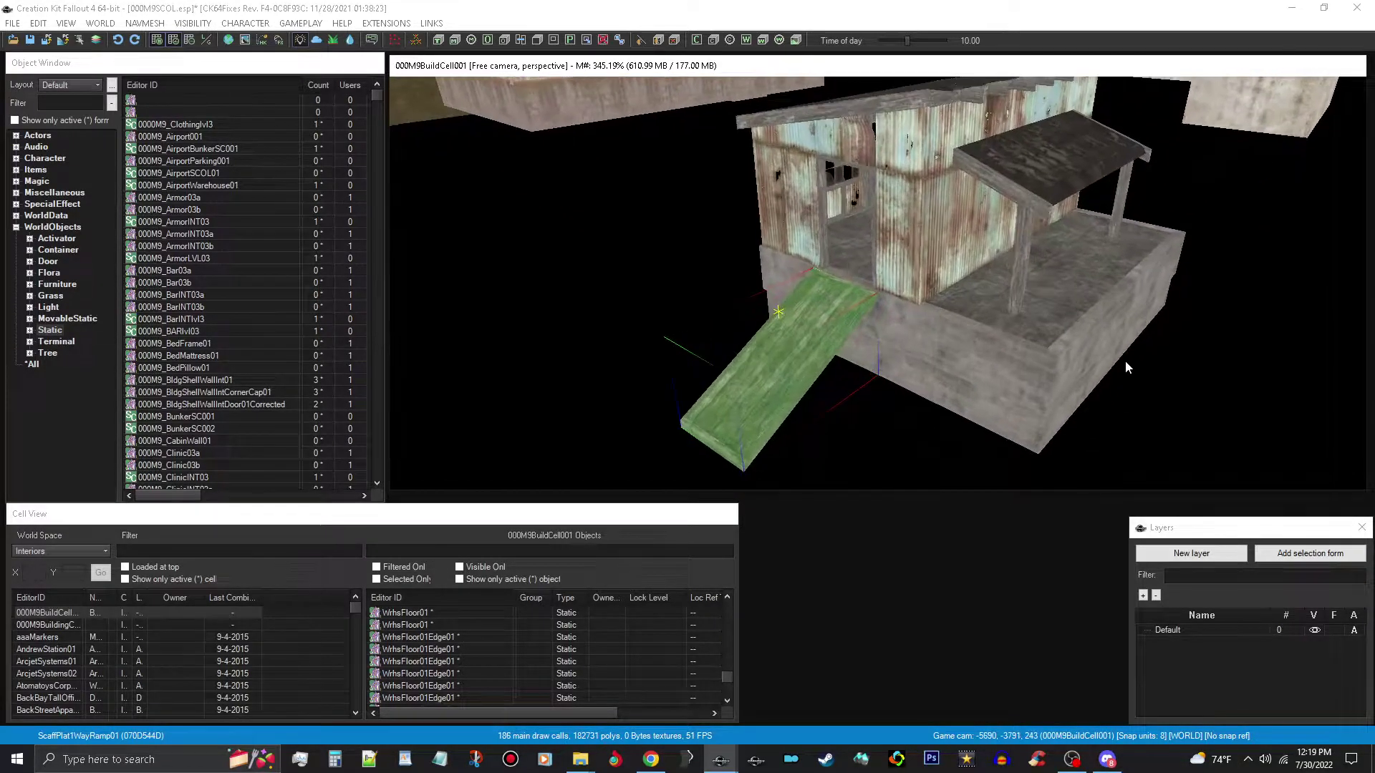
{"action": "left_click", "coordinate": [910, 236]}
{"action": "middle_click_drag", "start_coordinate": [911, 236], "coordinate": [1078, 226]}
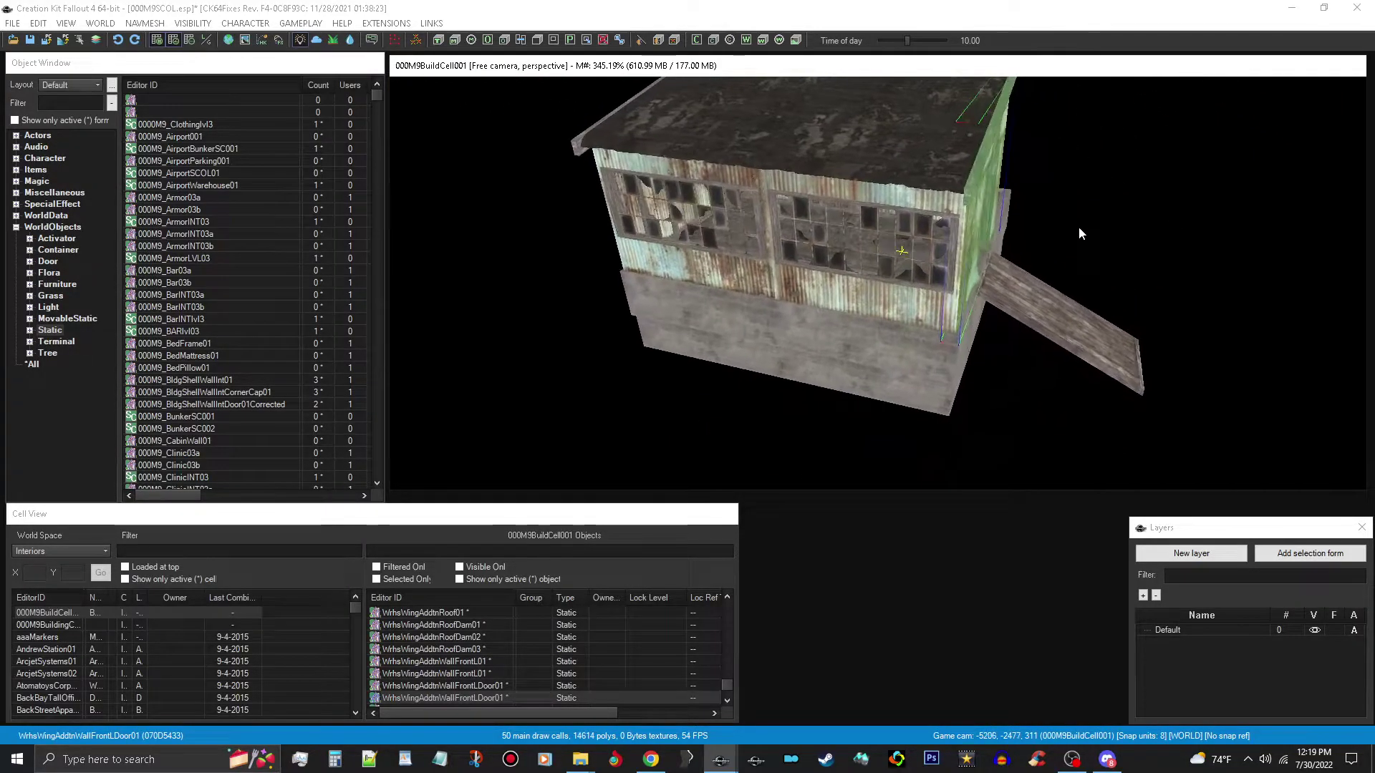
{"action": "left_click", "coordinate": [829, 306]}
{"action": "middle_click_drag", "start_coordinate": [829, 307], "coordinate": [286, 129]}
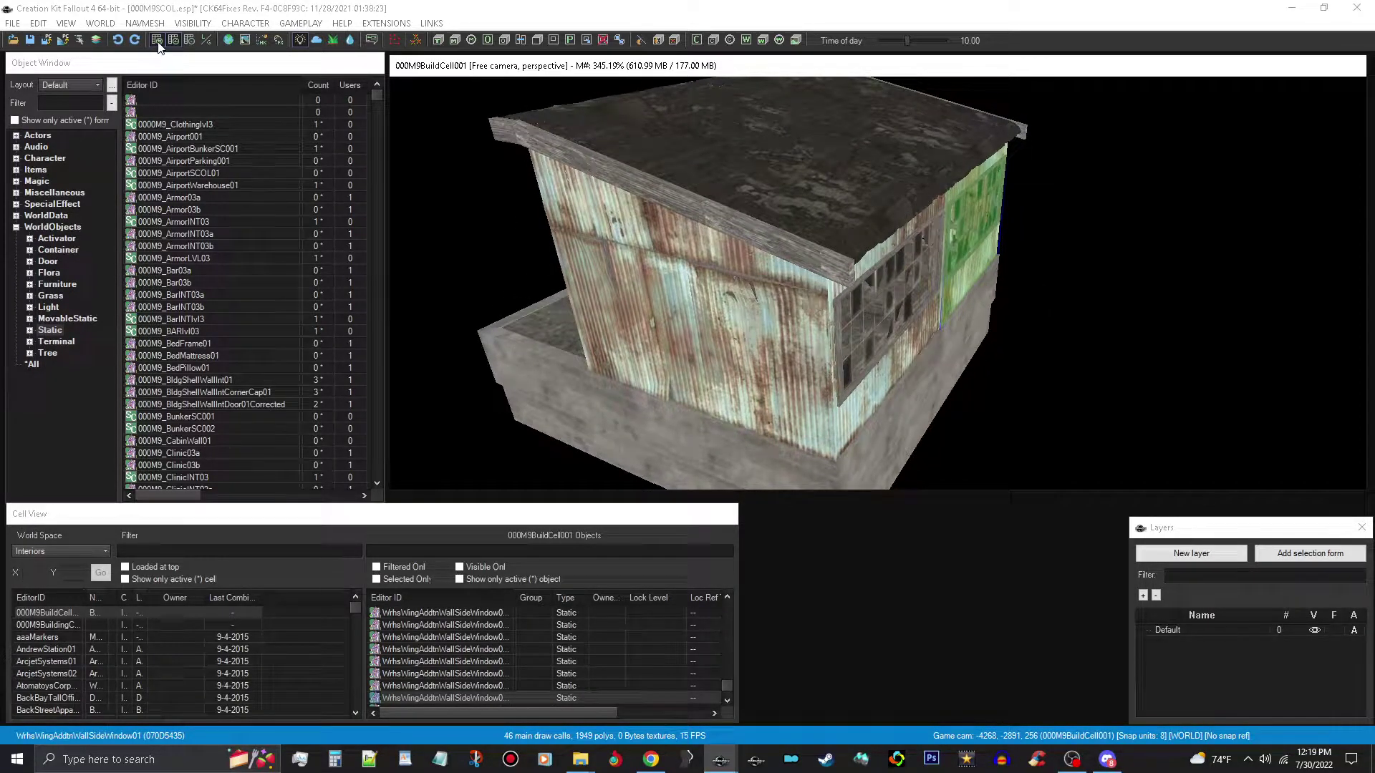
{"action": "middle_click_drag", "start_coordinate": [680, 351], "coordinate": [878, 342]}
Select the corner floor edge piece and show its transform gizmo
{"action": "left_click", "coordinate": [828, 334]}
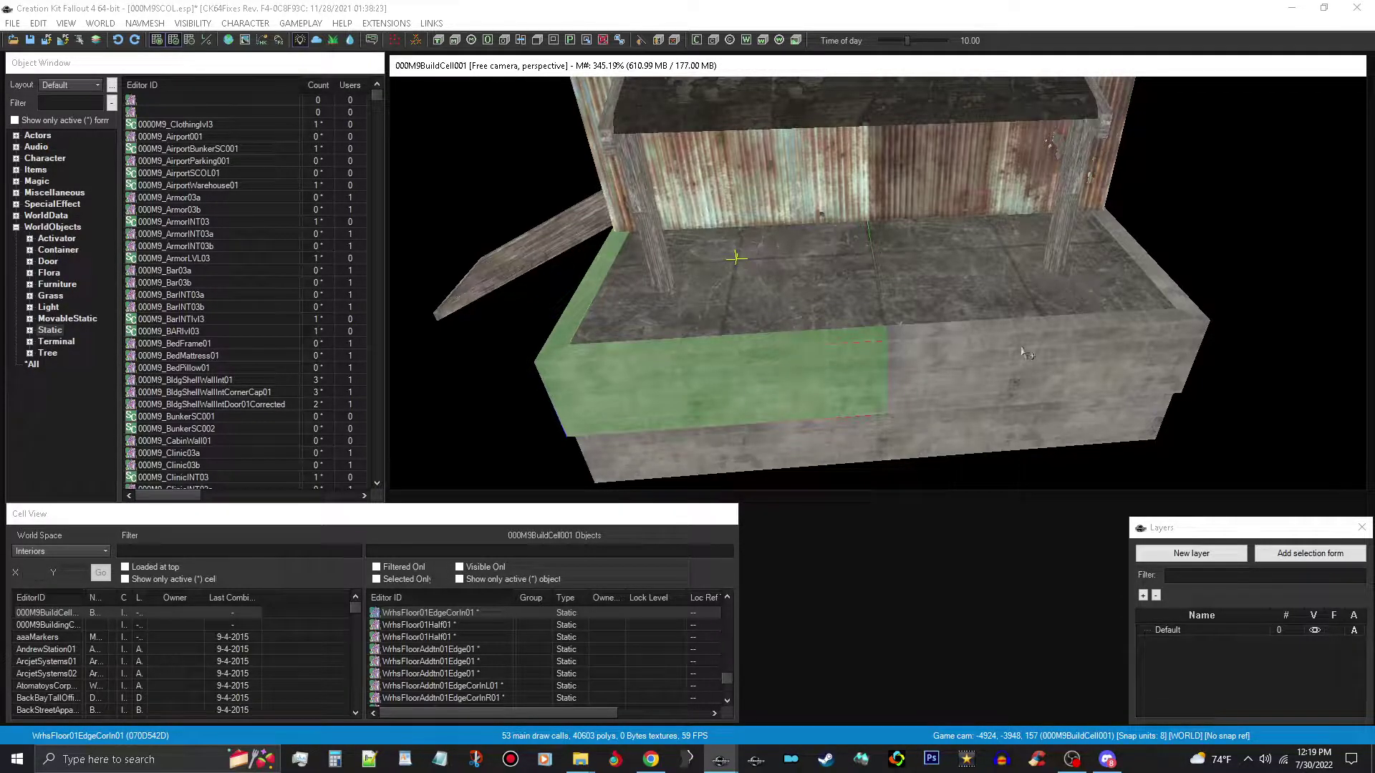
{"action": "middle_click_drag", "start_coordinate": [795, 369], "coordinate": [821, 359]}
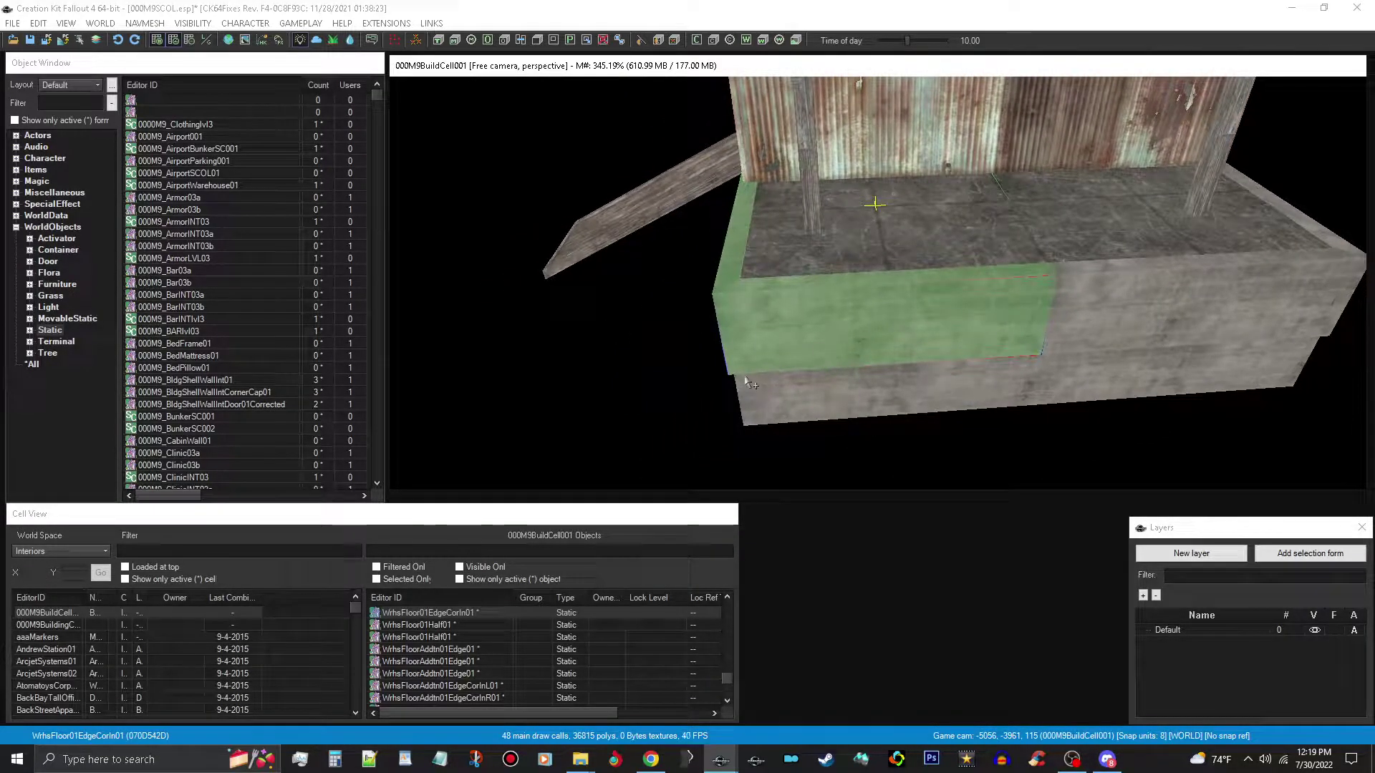
{"action": "key", "text": "e"}
{"action": "key", "text": "e"}
{"action": "middle_click_drag", "start_coordinate": [773, 389], "coordinate": [931, 356], "text": "shift"}
{"action": "middle_click_drag", "start_coordinate": [985, 310], "coordinate": [952, 300], "text": "shift"}
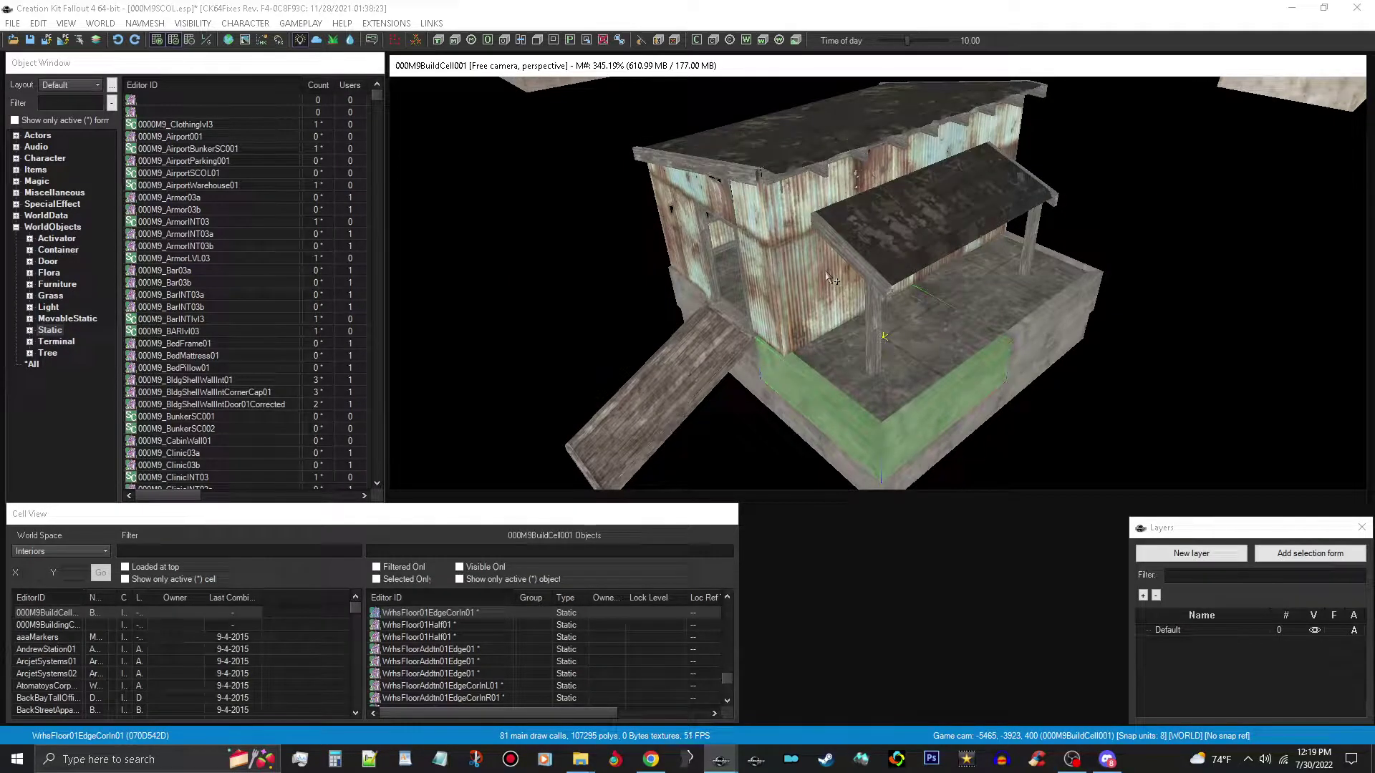
Slide the ScaffPlat1WayRamp01 ramp sideways until it sits centred under the doorway
{"action": "left_click", "coordinate": [662, 423]}
{"action": "middle_click_drag", "start_coordinate": [655, 408], "coordinate": [753, 389], "text": "shift"}
{"action": "scroll", "coordinate": [754, 389], "scroll_direction": "up", "scroll_amount": 8}
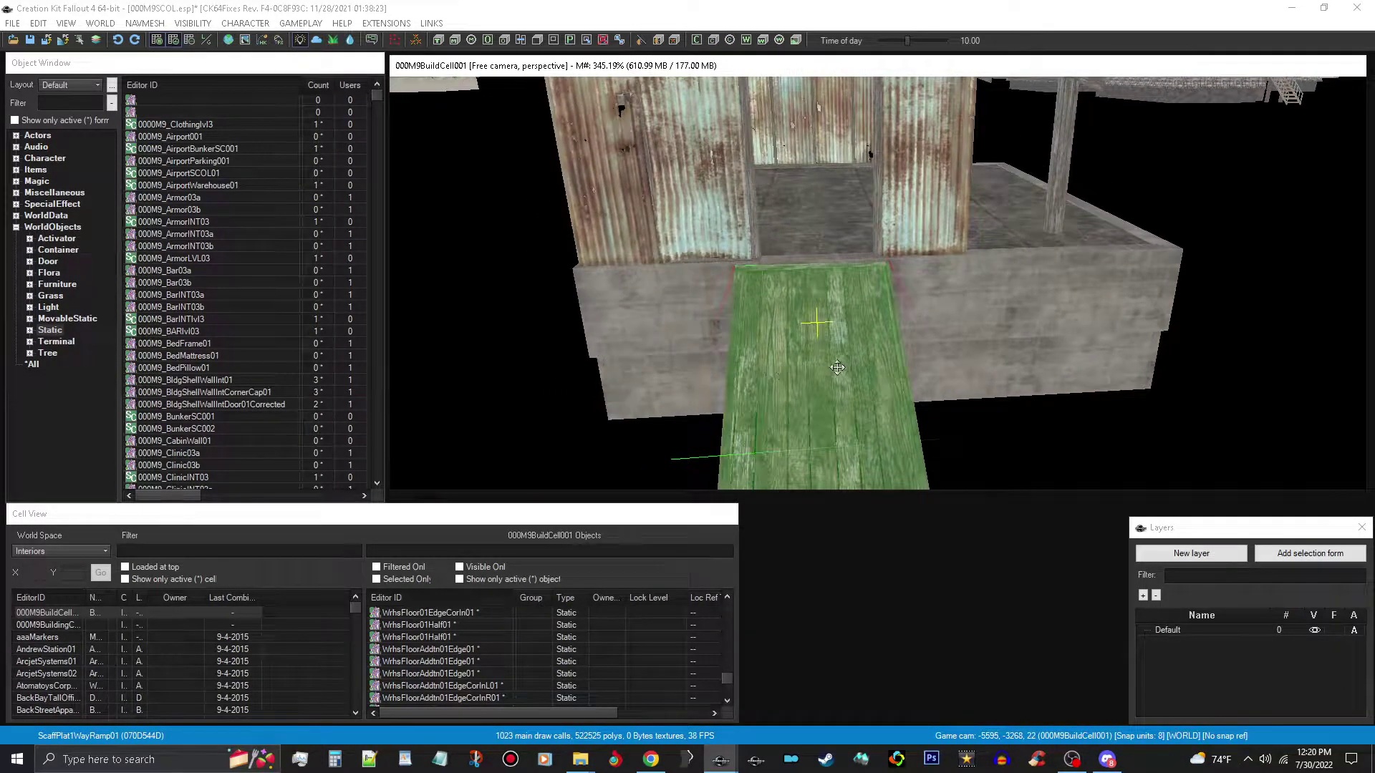
{"action": "left_click_drag", "start_coordinate": [807, 307], "coordinate": [818, 307]}
{"action": "middle_click_drag", "start_coordinate": [818, 306], "coordinate": [851, 356]}
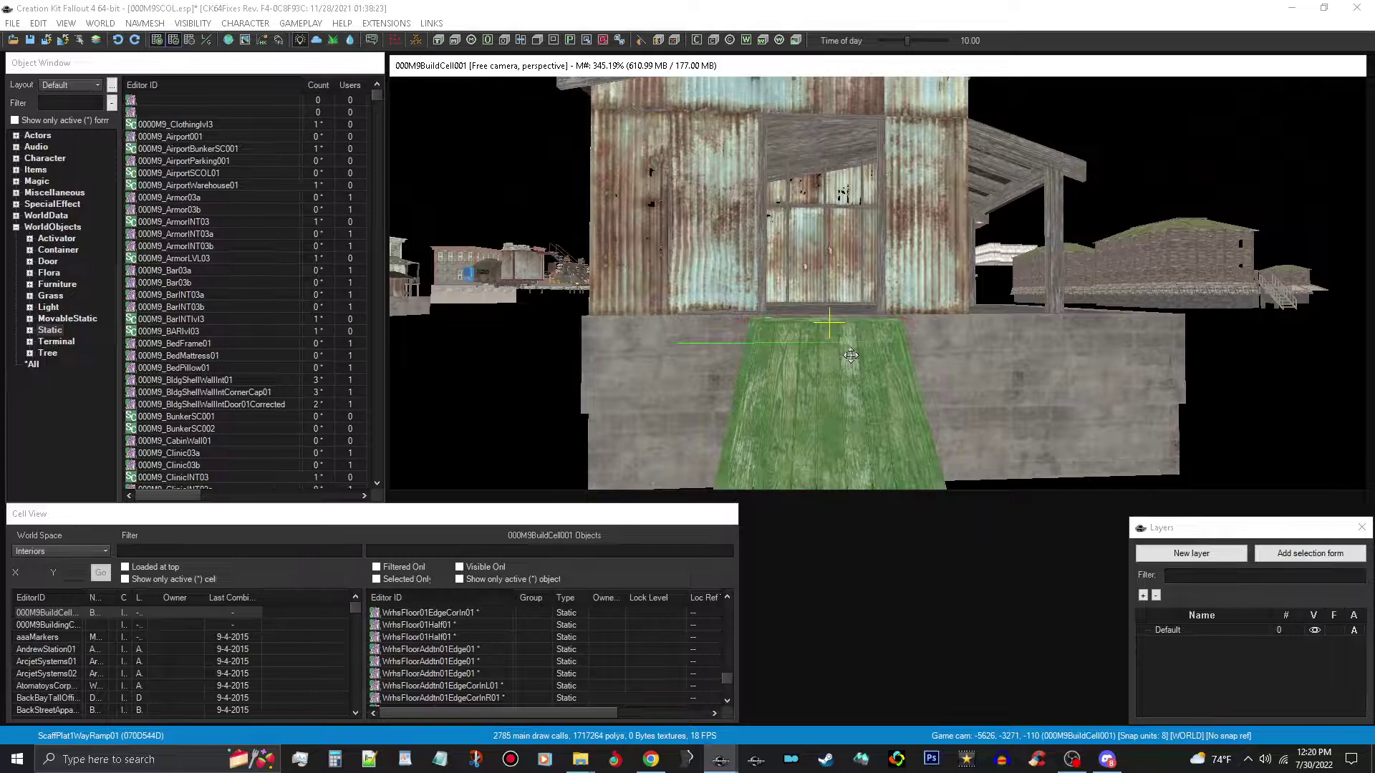
{"action": "mouse_move", "coordinate": [854, 377]}
{"action": "left_mouse_down"}
{"action": "mouse_move", "coordinate": [838, 377]}
{"action": "mouse_move", "coordinate": [852, 378]}
{"action": "left_mouse_up"}
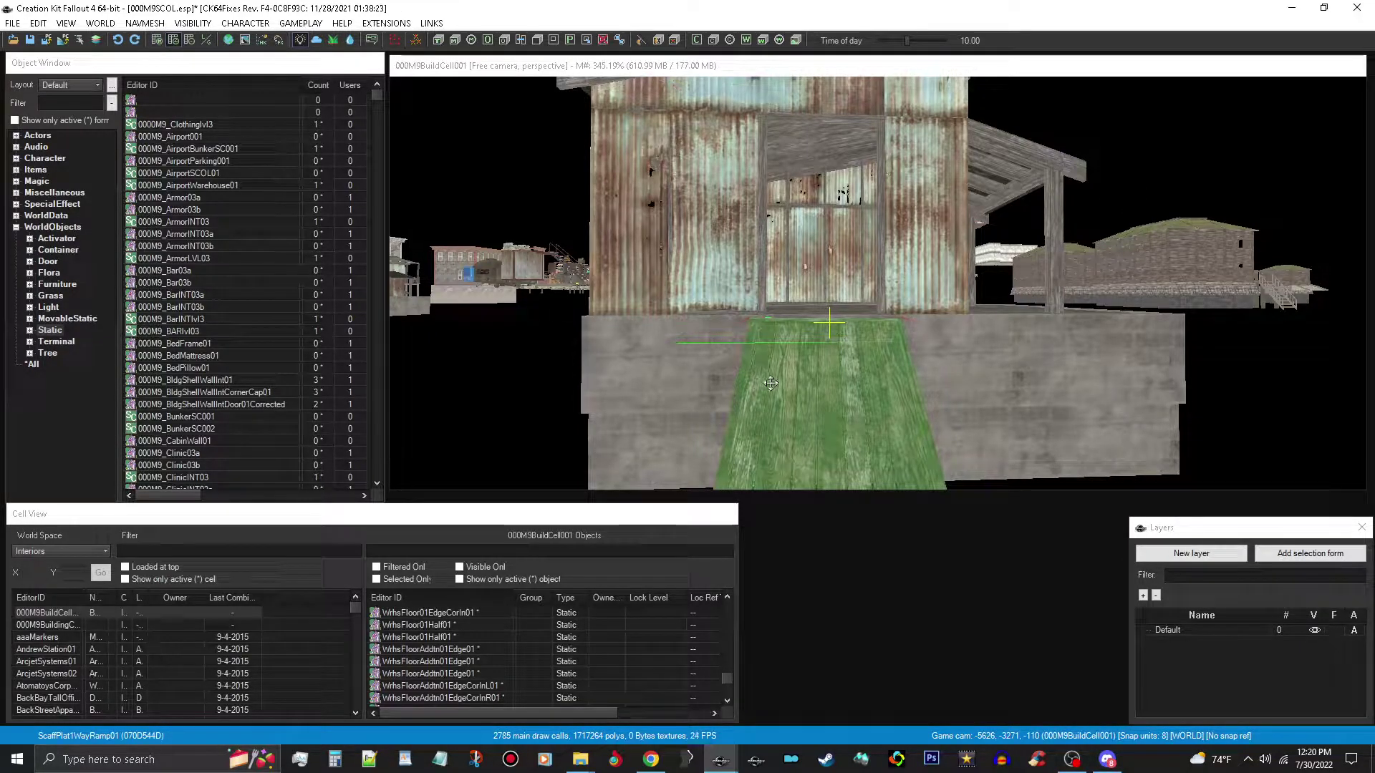
Nudge the wooden ramp slightly into its final position
{"action": "left_click", "coordinate": [831, 382]}
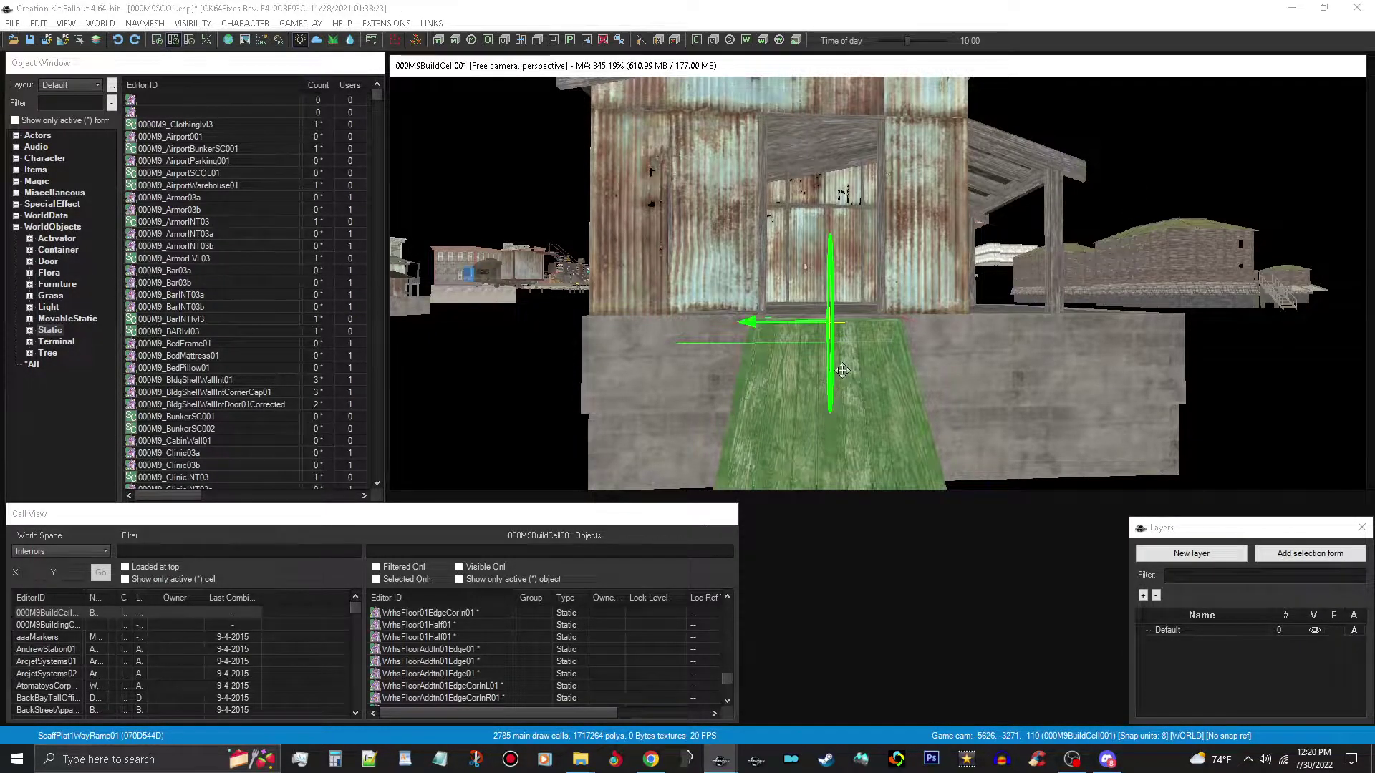
{"action": "left_click_drag", "start_coordinate": [830, 382], "coordinate": [838, 369]}
{"action": "scroll", "coordinate": [839, 369], "scroll_direction": "down", "scroll_amount": 3}
{"action": "middle_click_drag", "start_coordinate": [839, 369], "coordinate": [892, 348]}
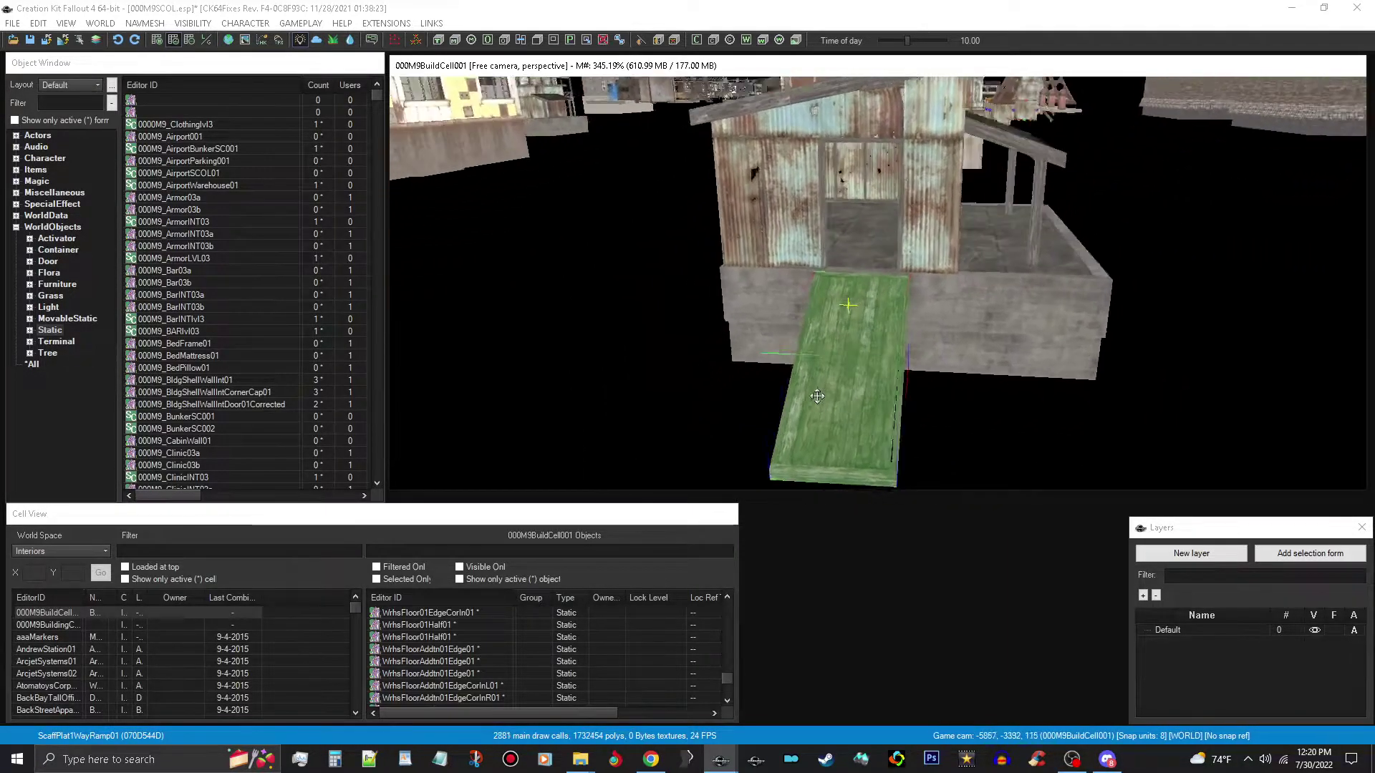
{"action": "middle_click_drag", "start_coordinate": [995, 300], "coordinate": [922, 344]}
Box-select all warehouse pieces and Ctrl-click to make sure the ramp is included
{"action": "left_click_drag", "start_coordinate": [675, 140], "coordinate": [1174, 485]}
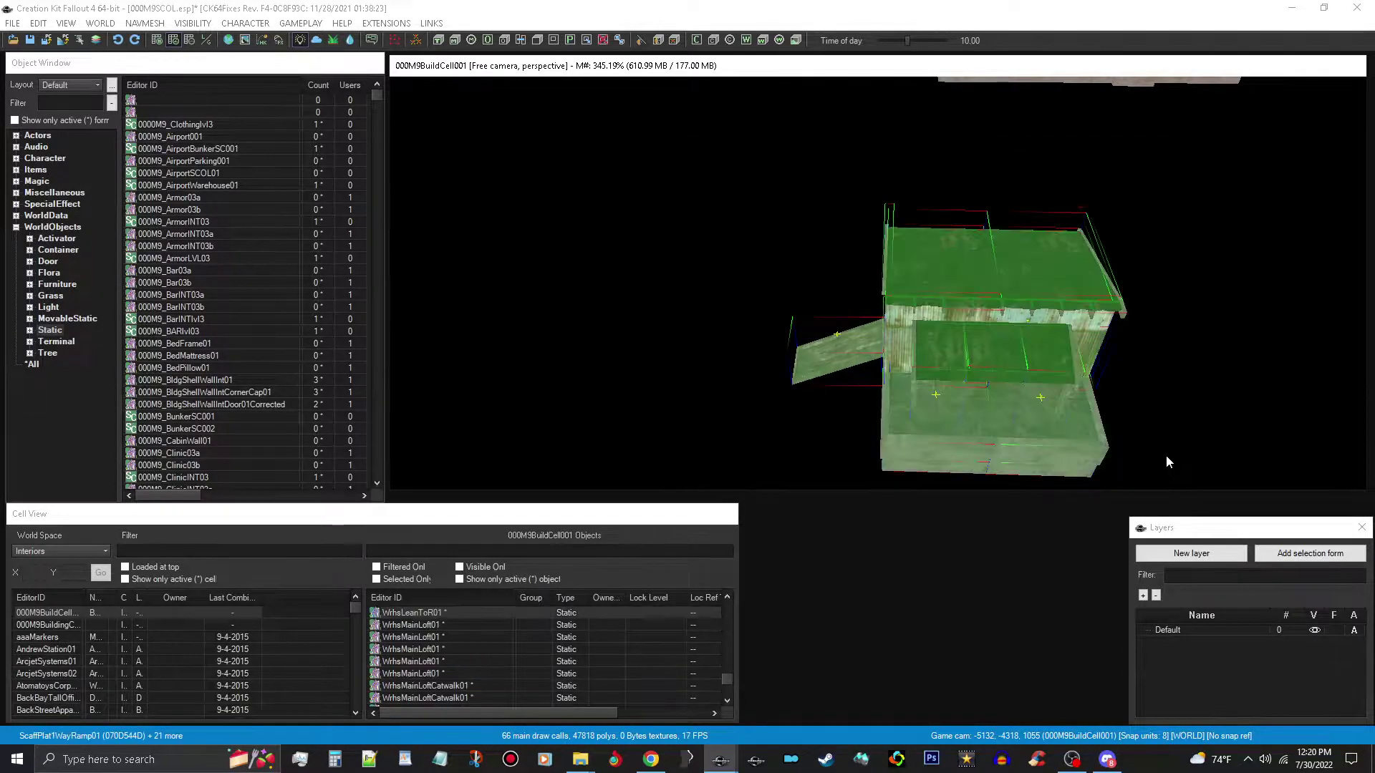
{"action": "middle_click_drag", "start_coordinate": [1095, 350], "coordinate": [1190, 346], "text": "shift"}
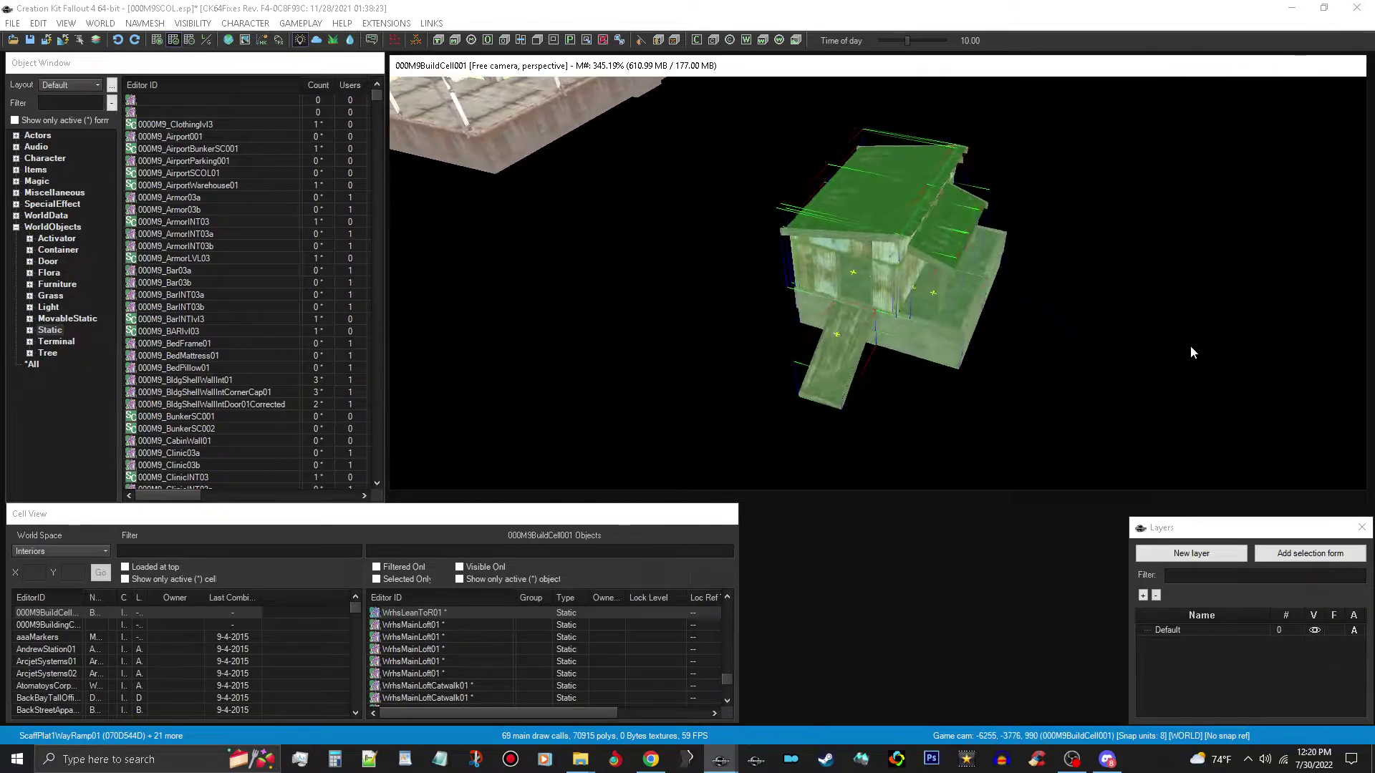
{"action": "middle_click_drag", "start_coordinate": [975, 202], "coordinate": [1059, 338], "text": "shift"}
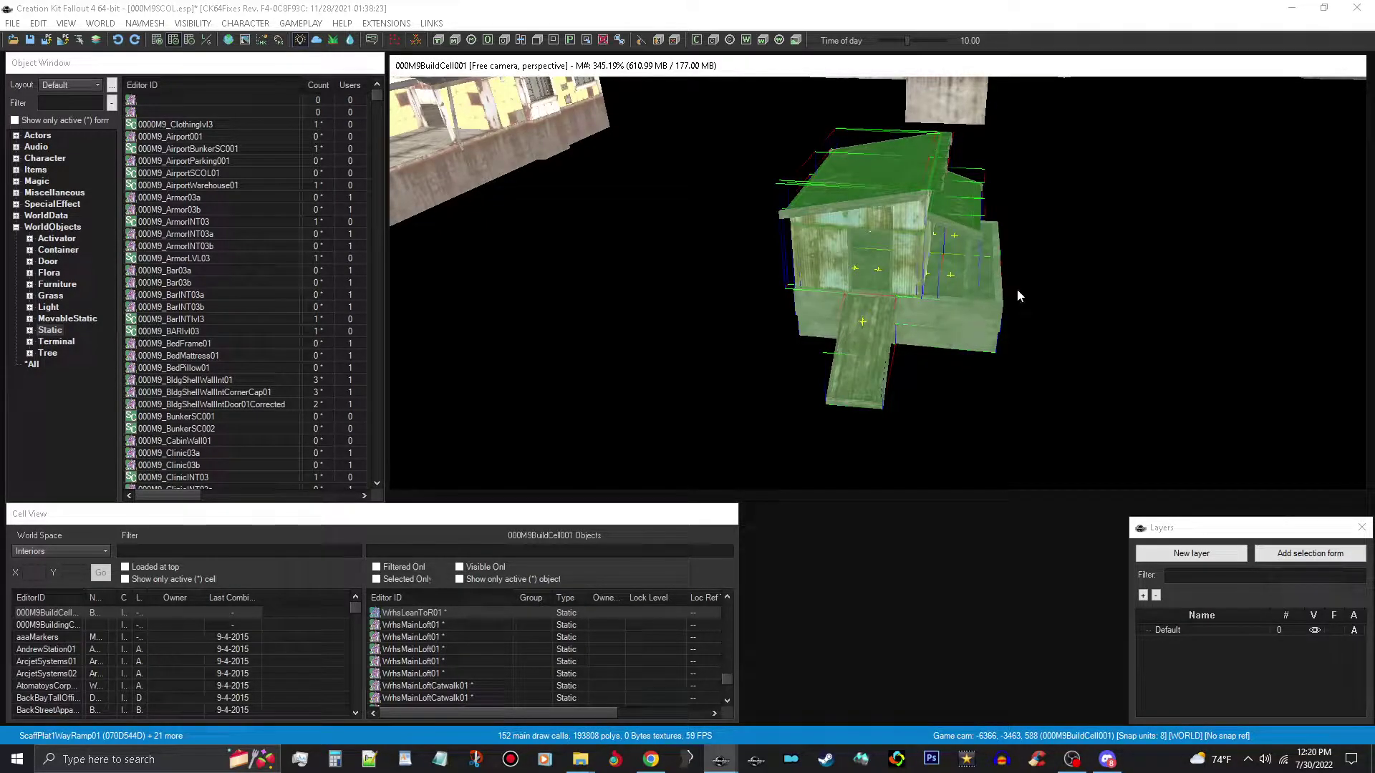
{"action": "middle_click_drag", "start_coordinate": [1026, 311], "coordinate": [938, 311], "text": "shift"}
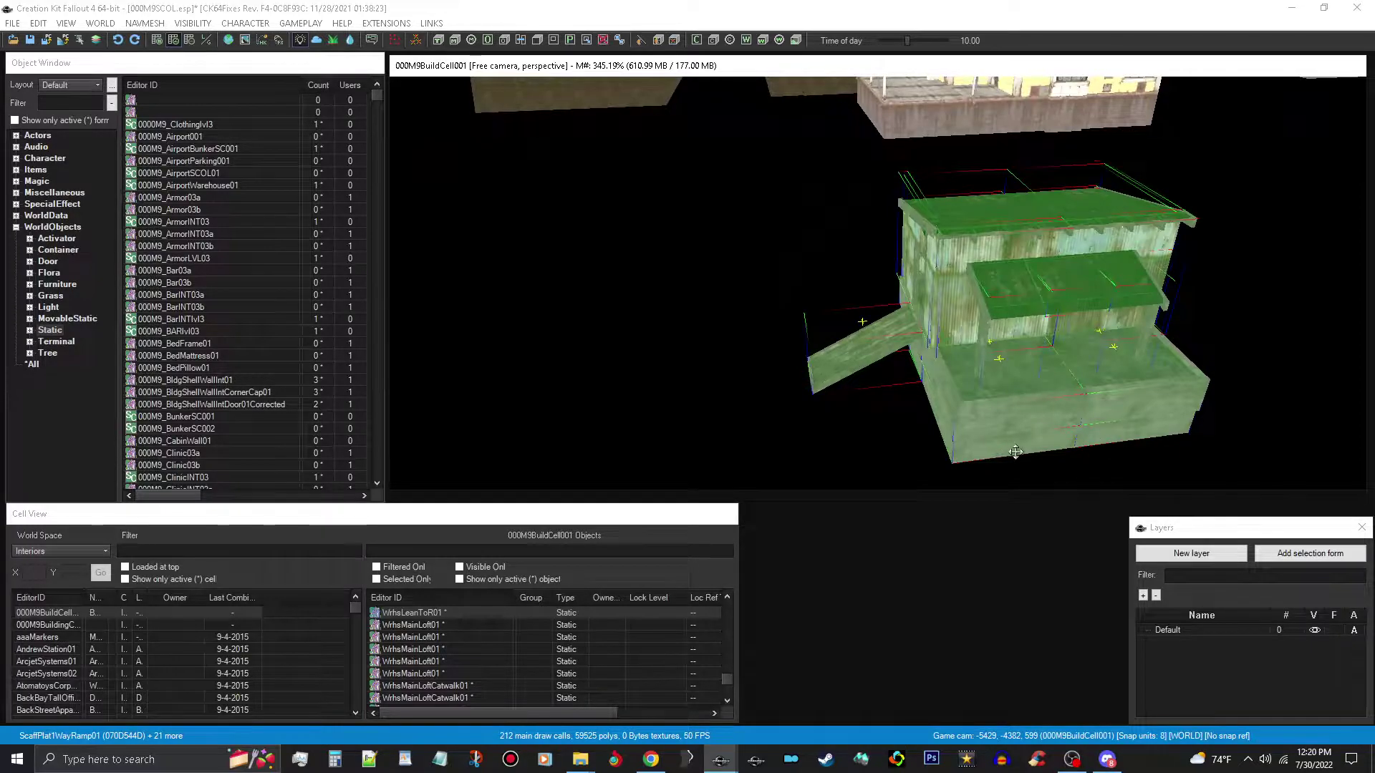
{"action": "middle_click_drag", "start_coordinate": [850, 405], "coordinate": [853, 377], "text": "shift"}
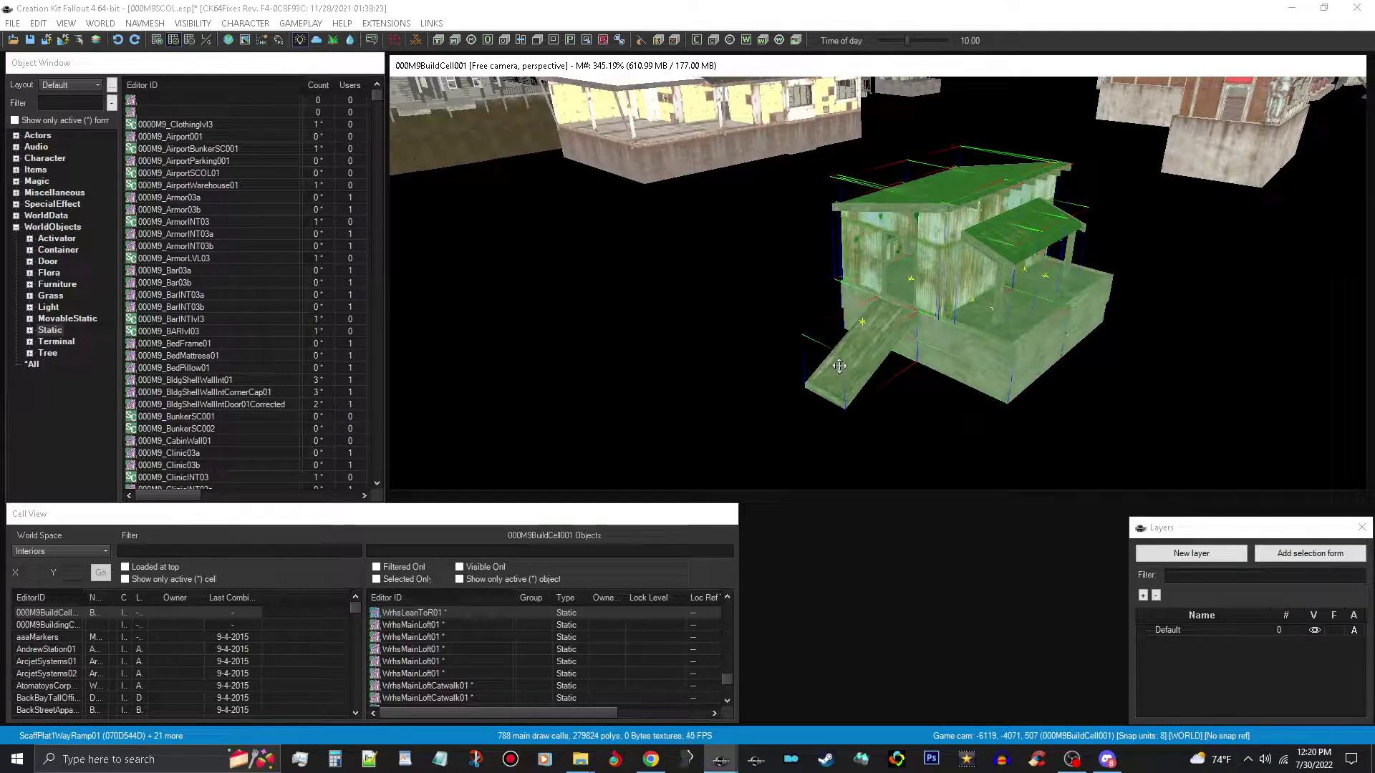
{"action": "left_click", "coordinate": [842, 370], "text": "ctrl"}
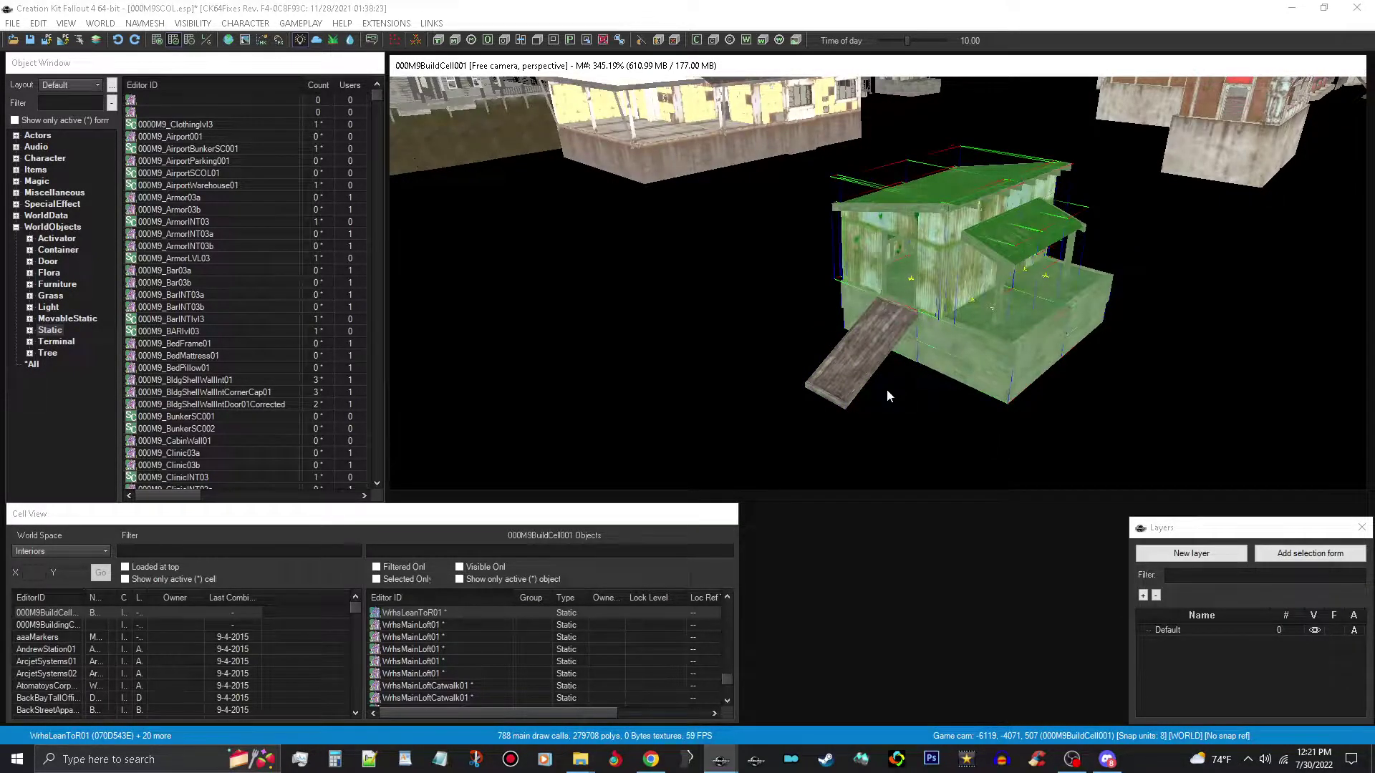
{"action": "left_click", "coordinate": [847, 376], "text": "ctrl"}
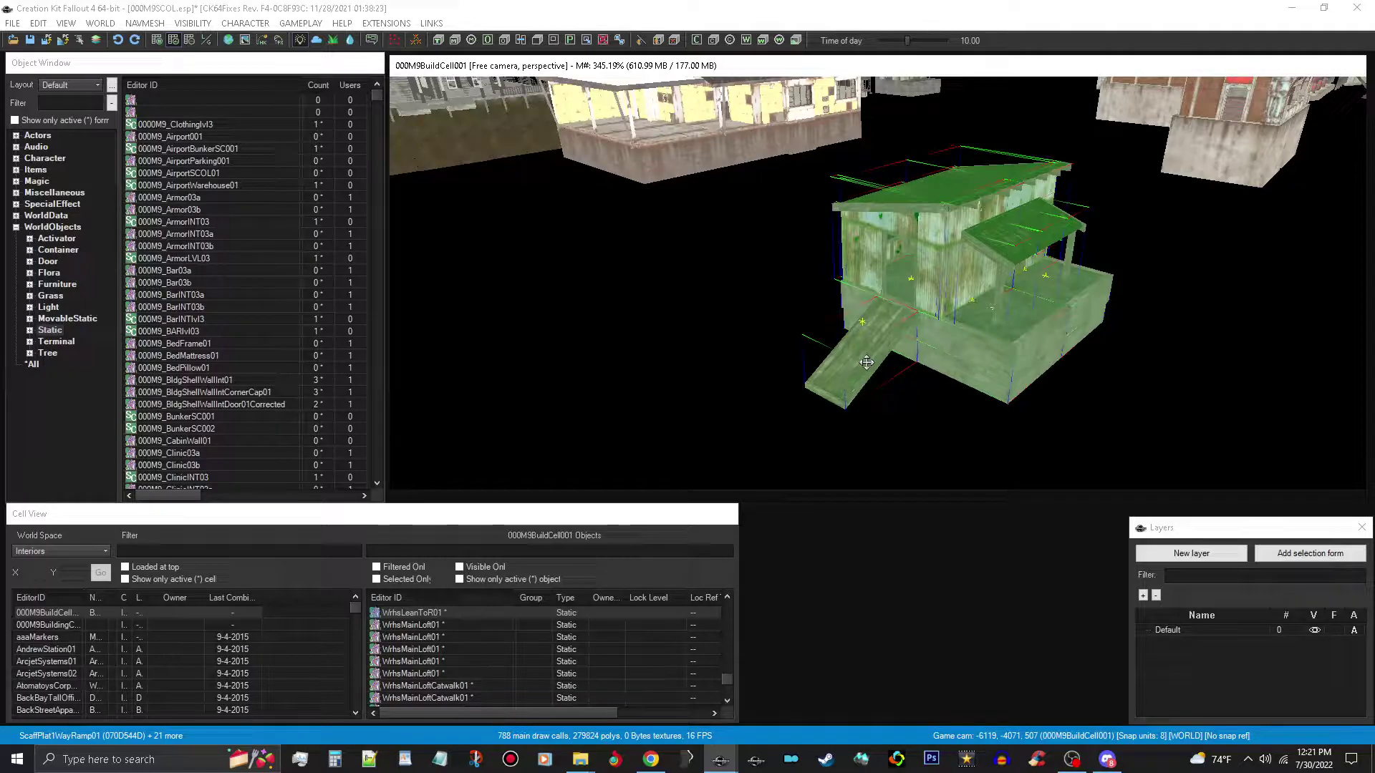
Make a static collection from the selection, naming it 000M9_WarehouseTaffington
{"action": "right_click", "coordinate": [908, 293]}
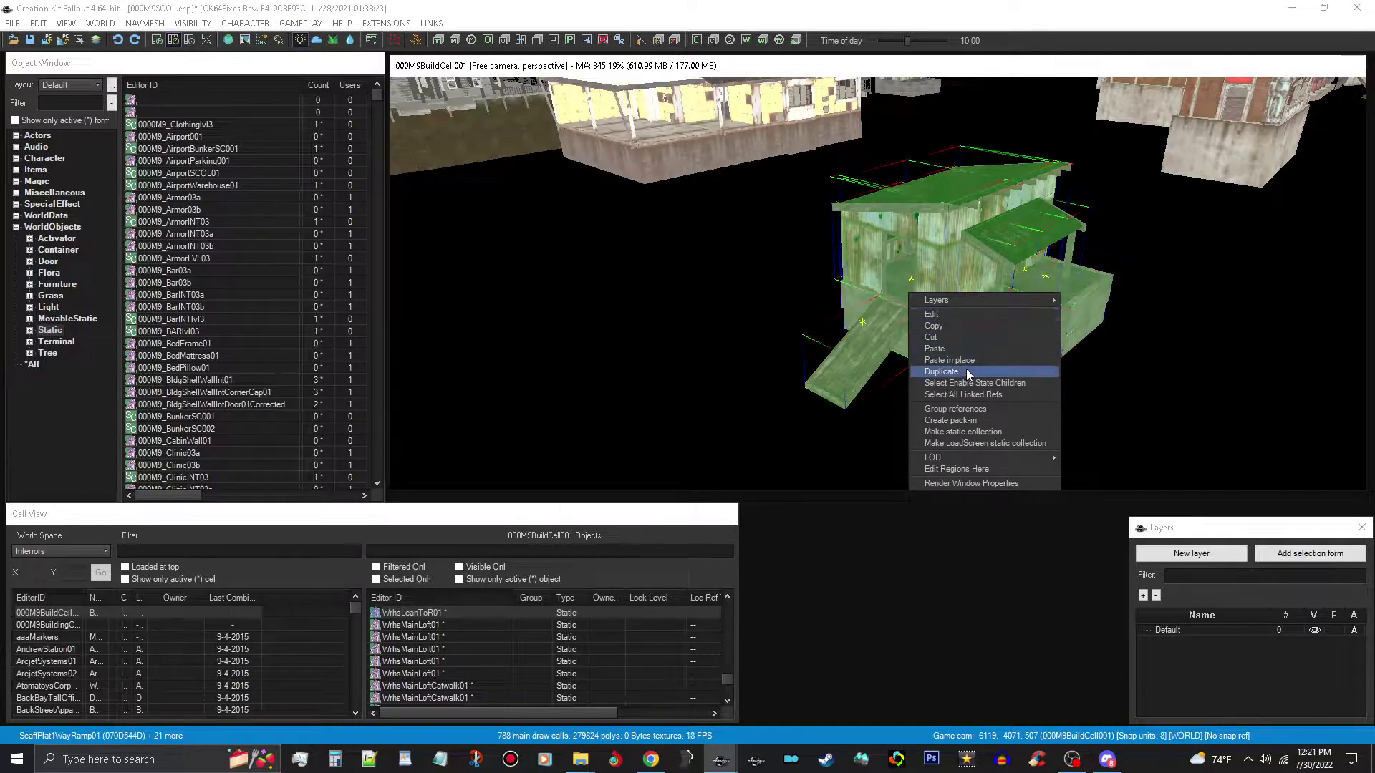
{"action": "left_click", "coordinate": [1007, 432]}
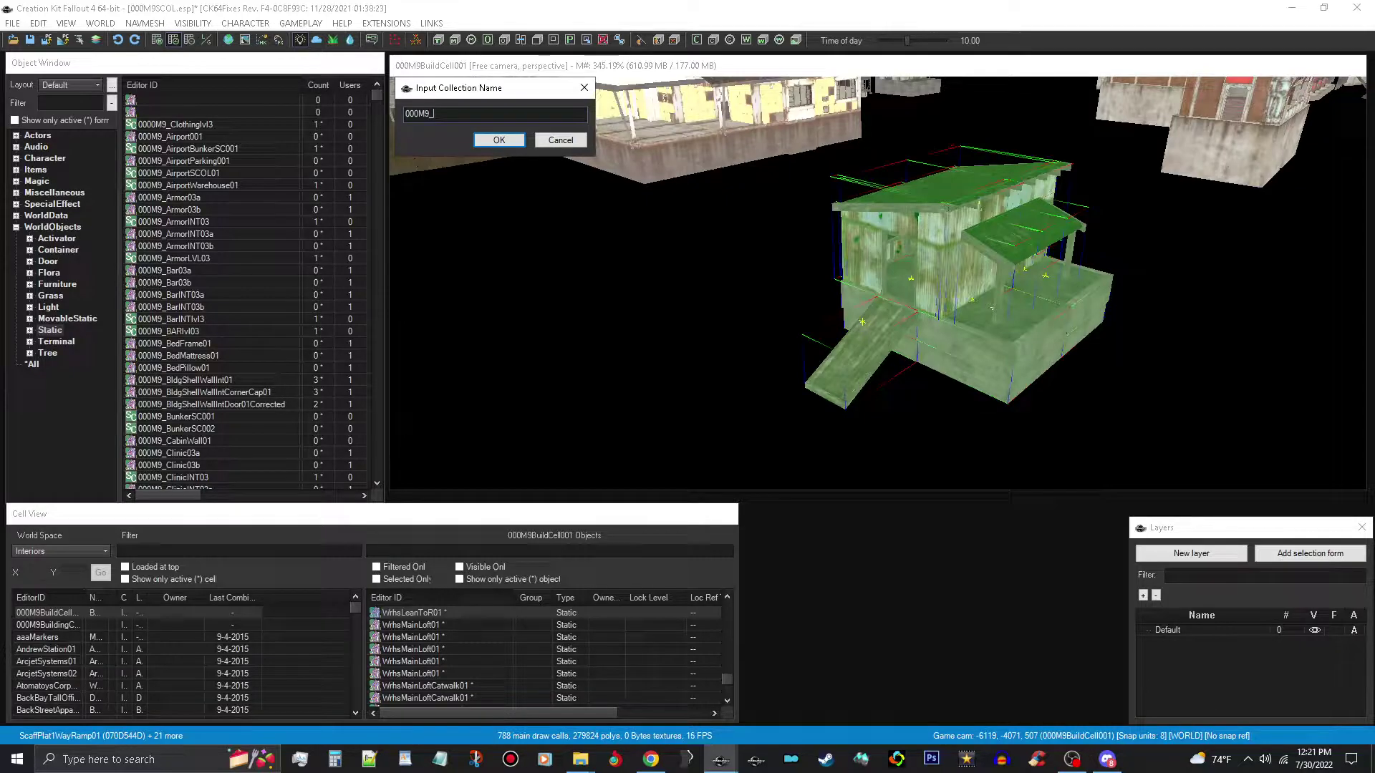
{"action": "type", "text": "ehouseTaffington"}
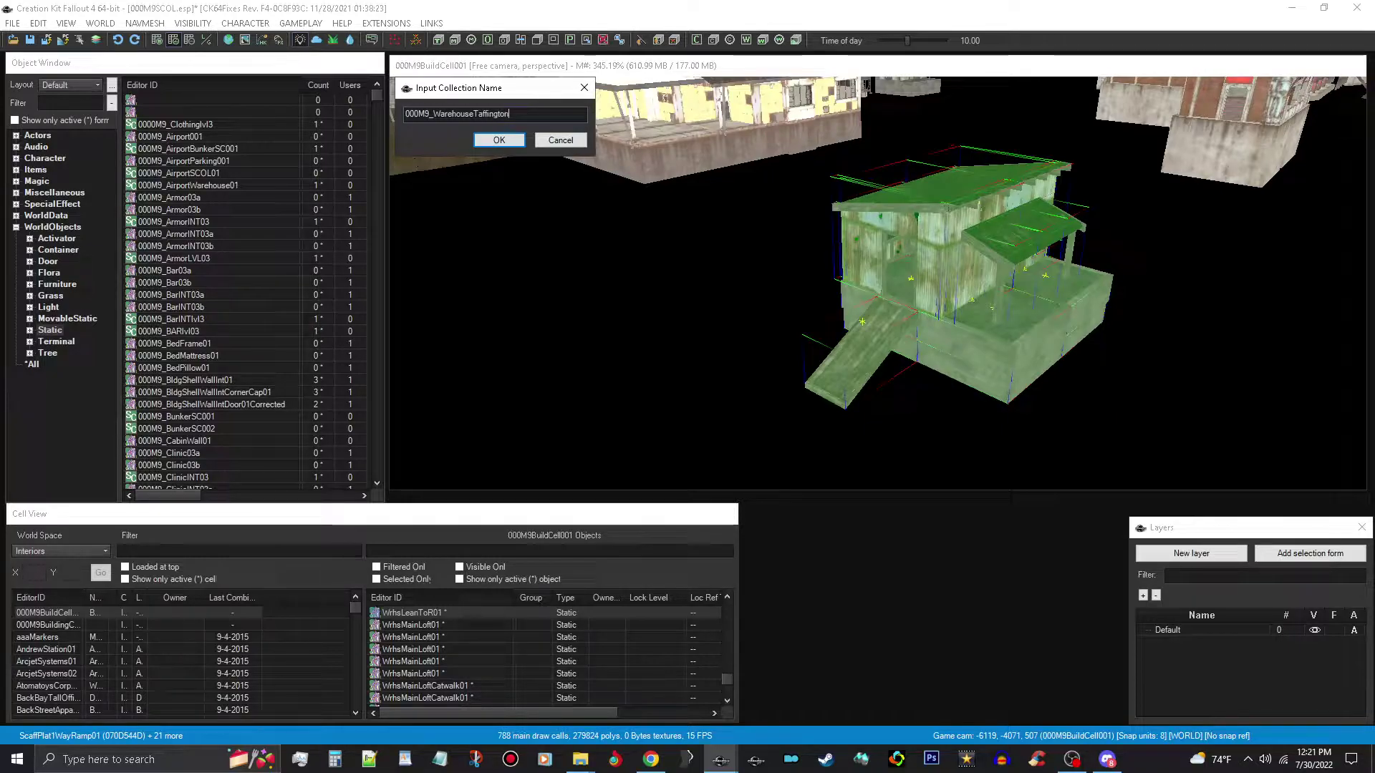
Accept the name, set the object window filter to prefabs, and select the new collection
{"action": "key", "text": "Return"}
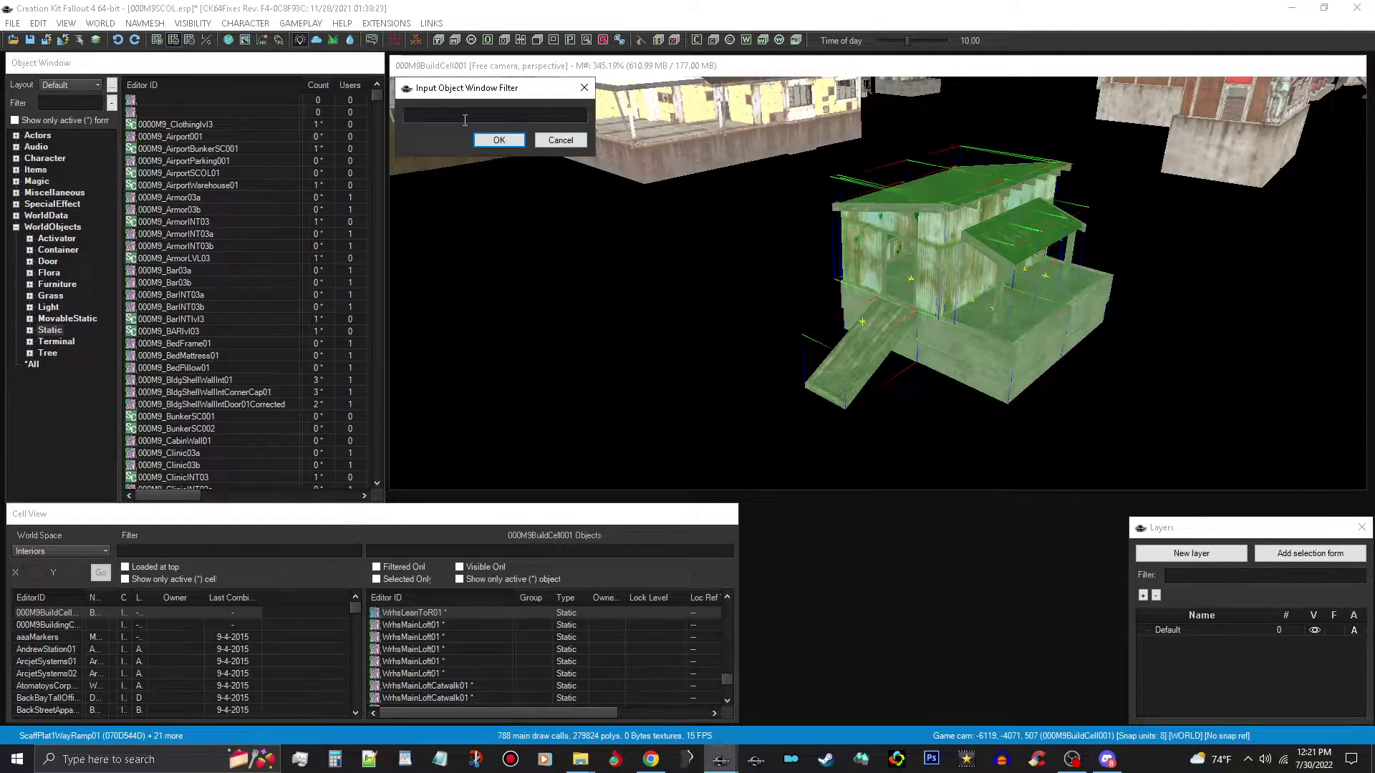
{"action": "left_click", "coordinate": [485, 114]}
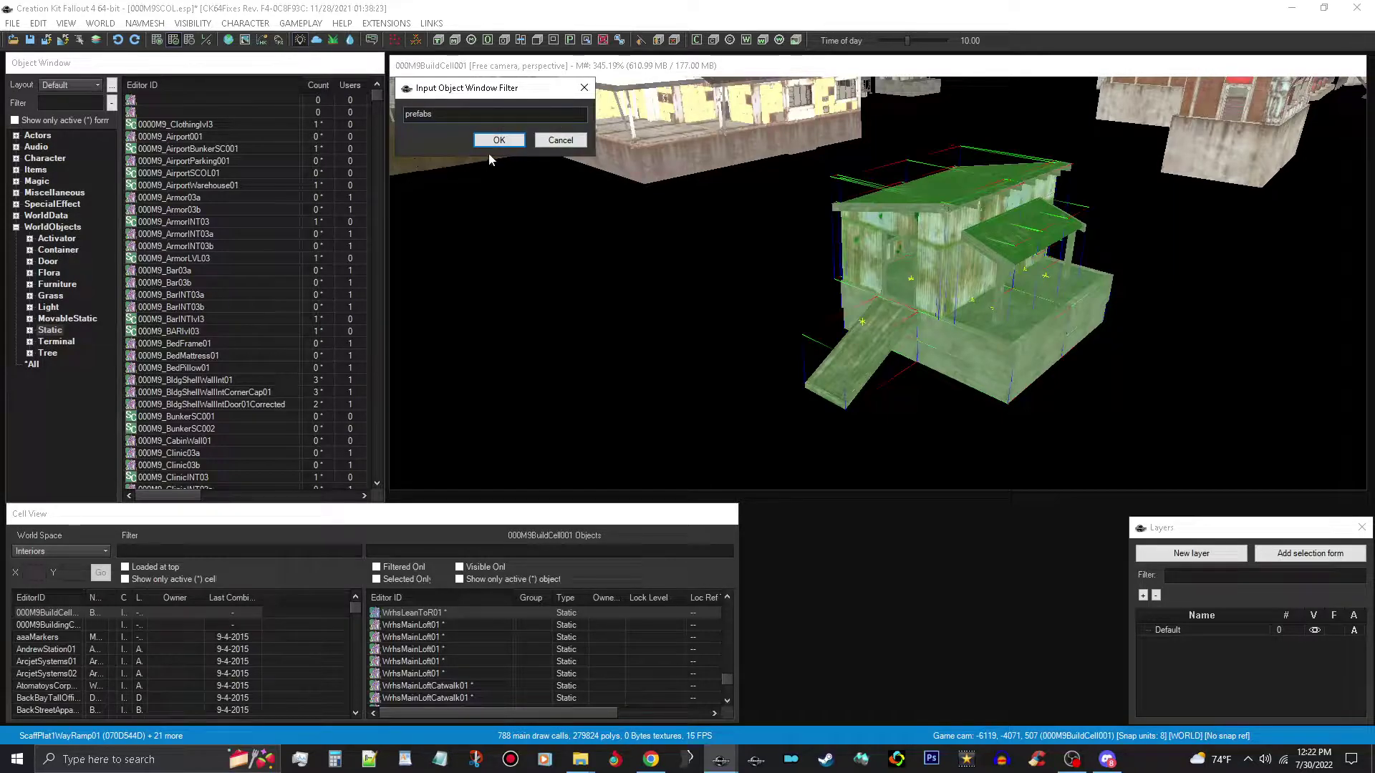
{"action": "left_click", "coordinate": [495, 144]}
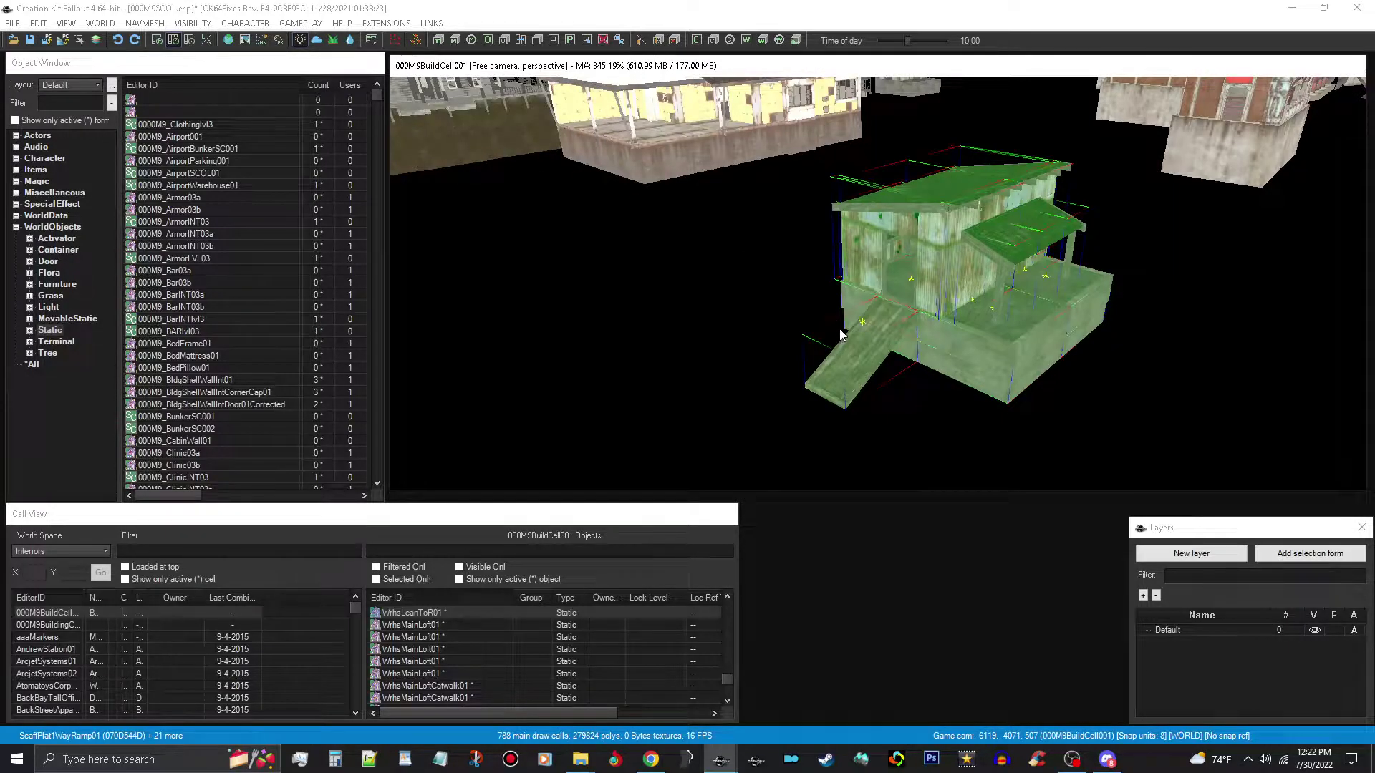
{"action": "left_click", "coordinate": [760, 362]}
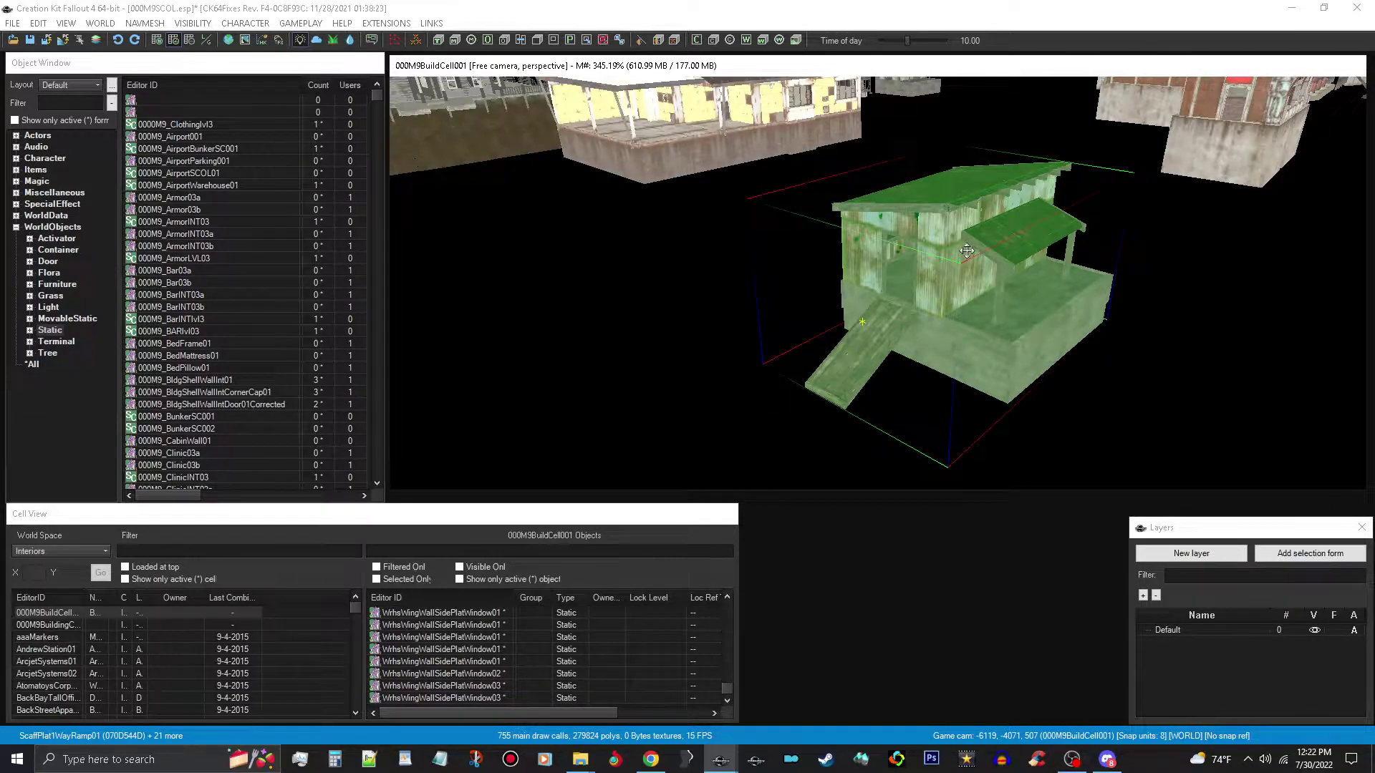
Recreate the 000M9_WarehouseTaffington NIF from data through its Edit Base dialog
{"action": "double_click", "coordinate": [983, 287]}
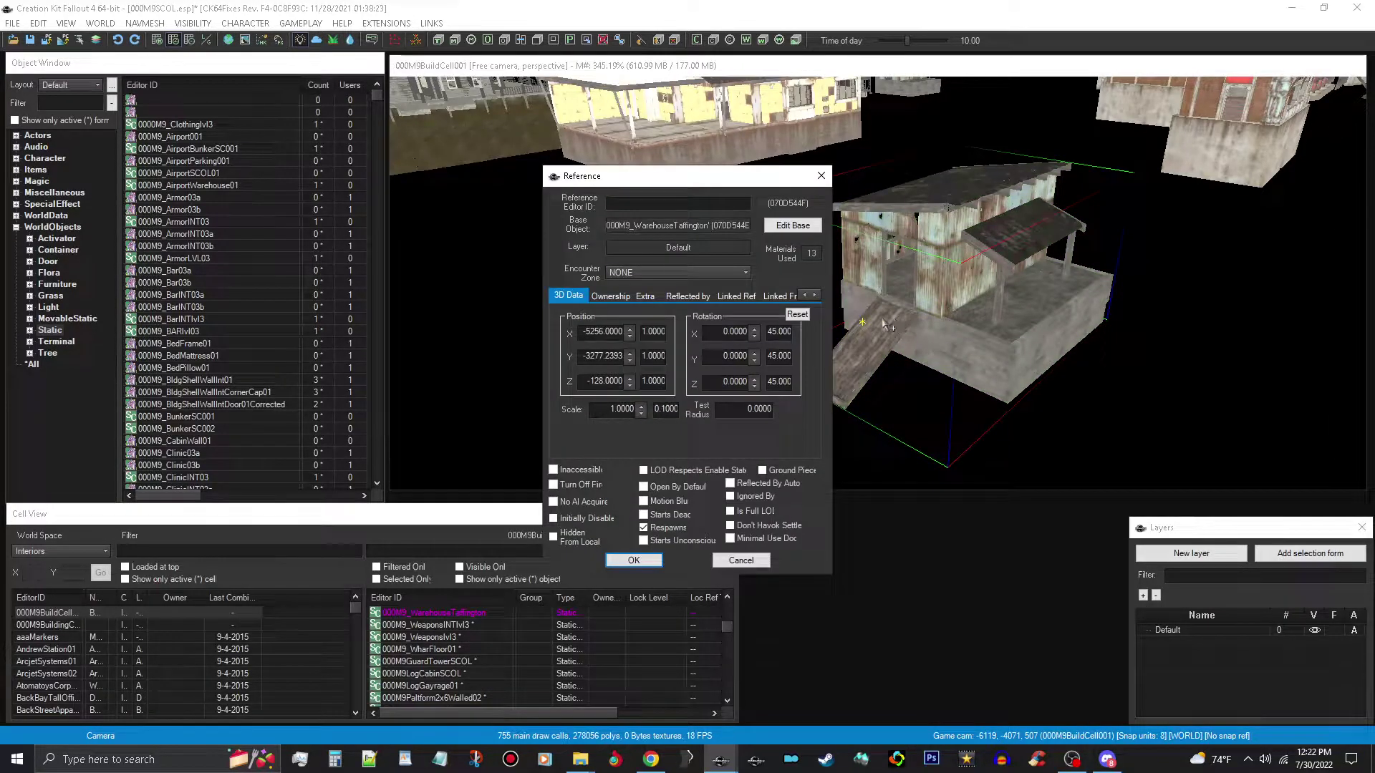
{"action": "left_click", "coordinate": [787, 227]}
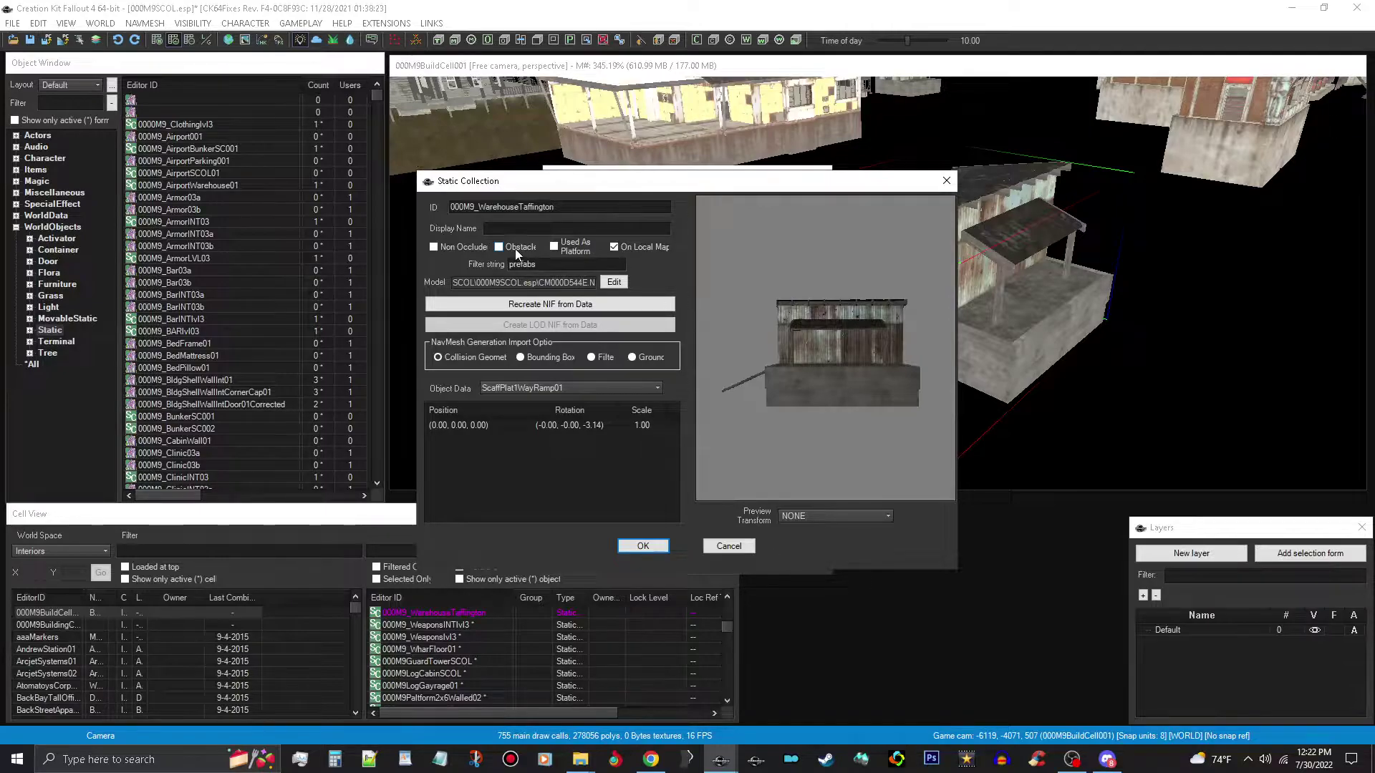
{"action": "left_click", "coordinate": [612, 310]}
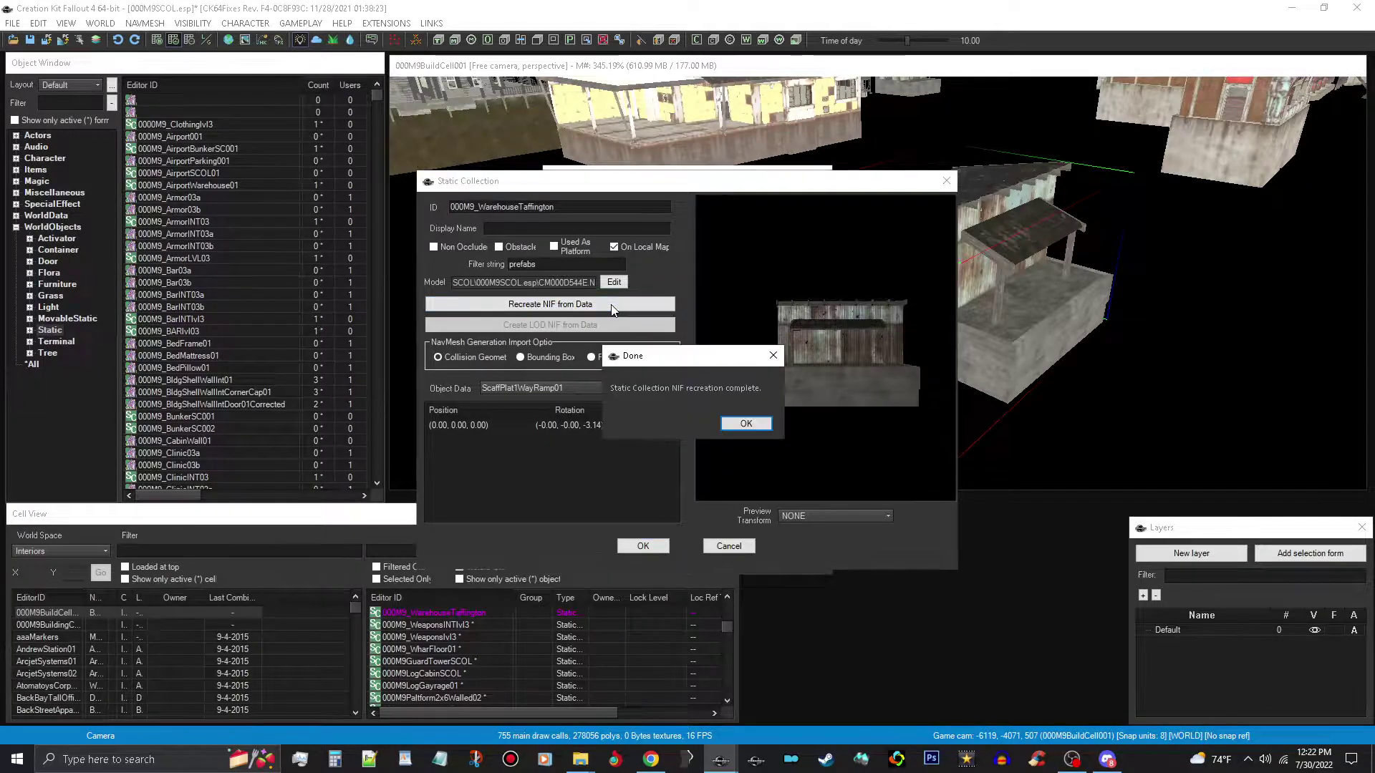
{"action": "left_click", "coordinate": [746, 423]}
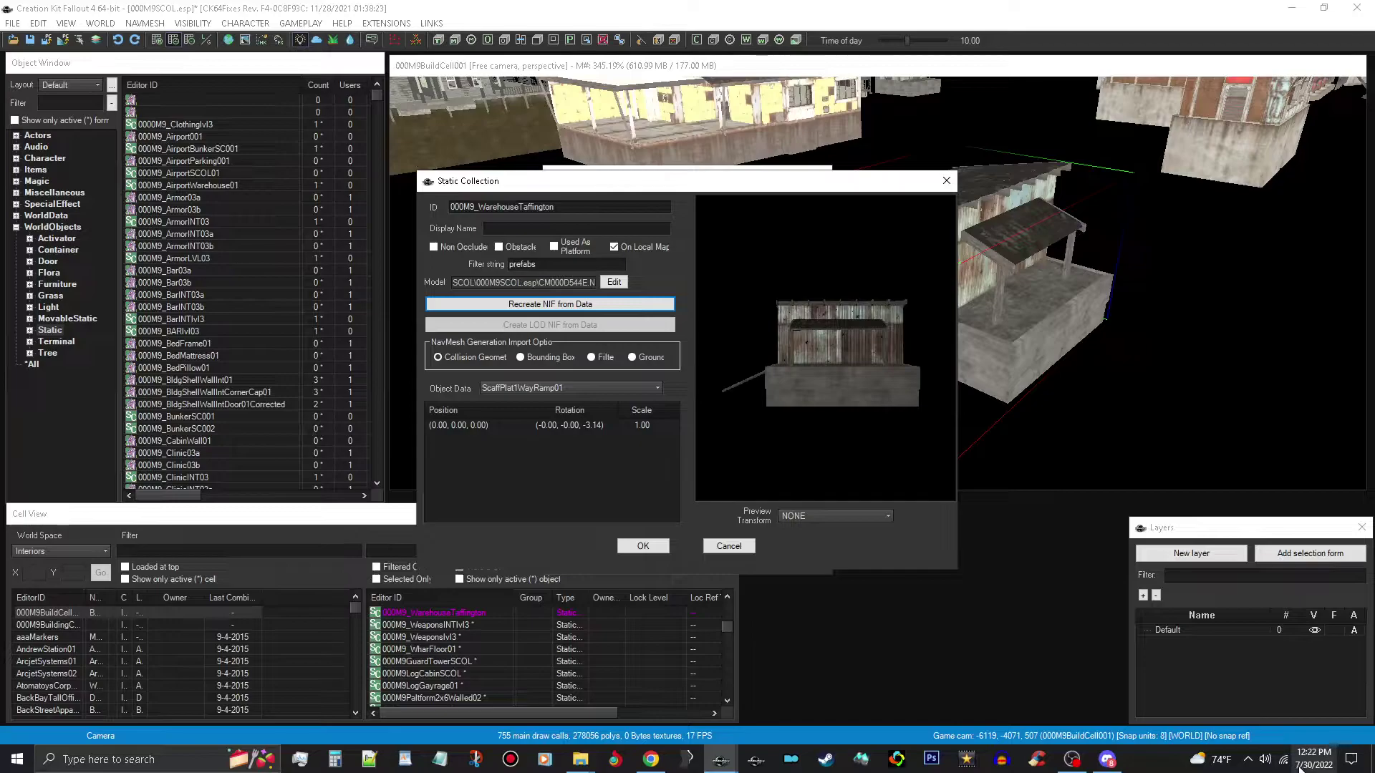
{"action": "mouse_move", "coordinate": [1310, 768]}
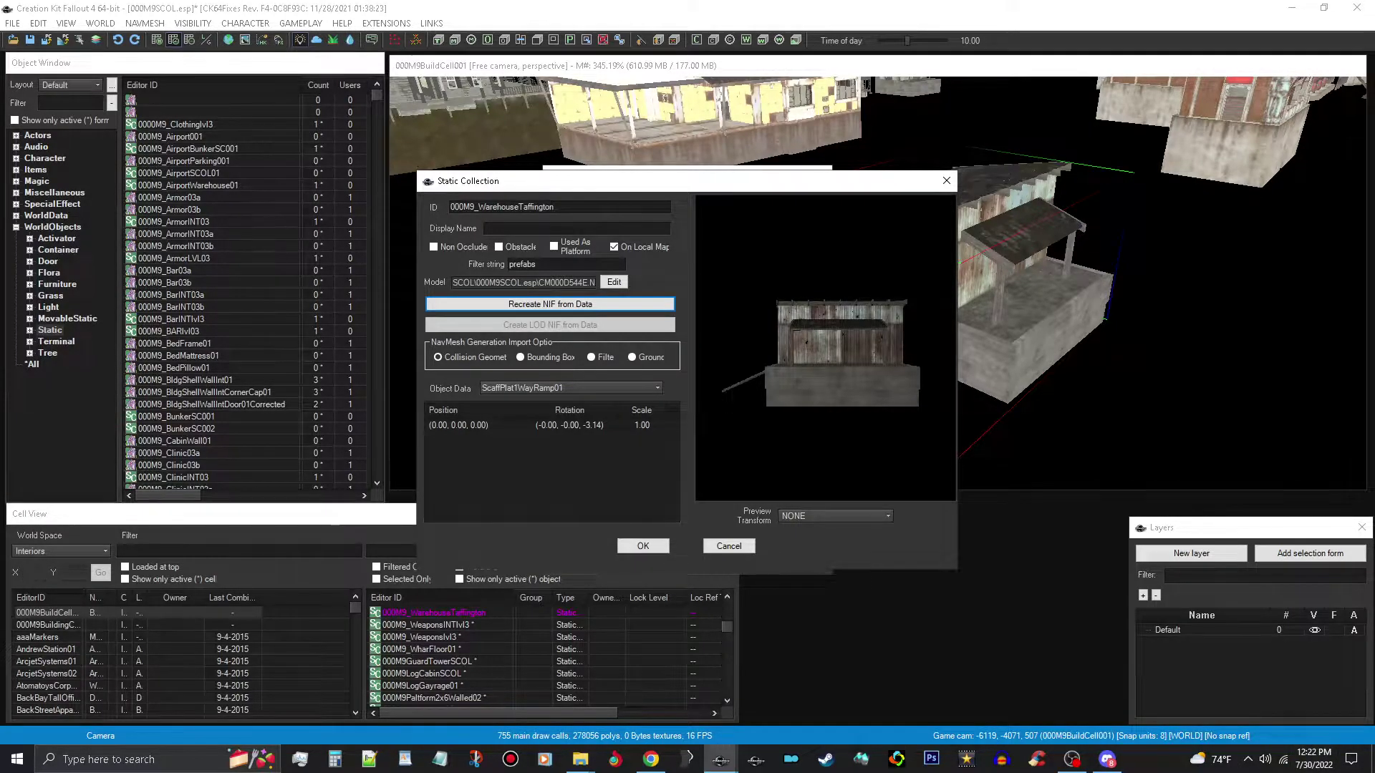
{"action": "key", "text": "alt+Tab"}
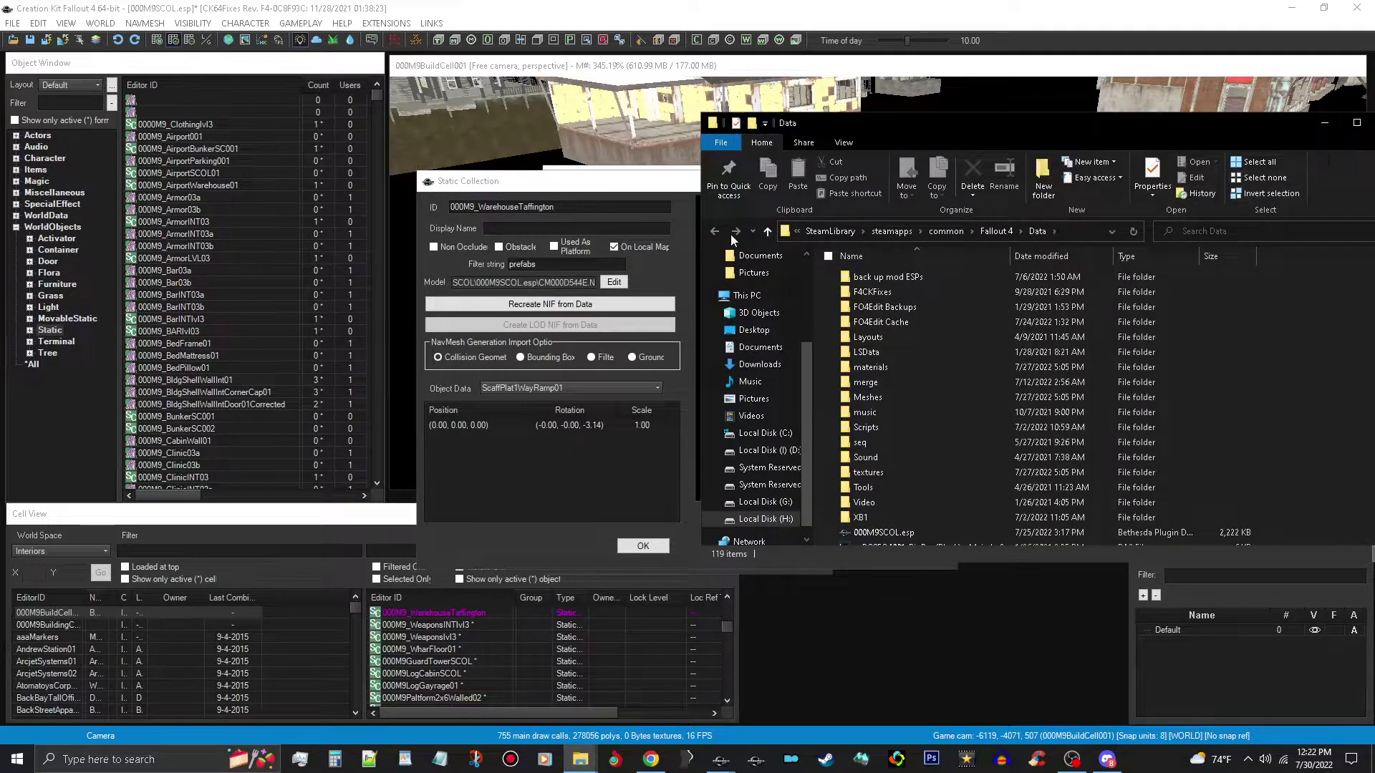
Browse to Meshes\SCOL\000M9SCOL.esp and open CM000D544E.NIF in NifSkope
{"action": "double_click", "coordinate": [905, 397]}
{"action": "scroll", "coordinate": [991, 414], "scroll_direction": "down", "scroll_amount": 5}
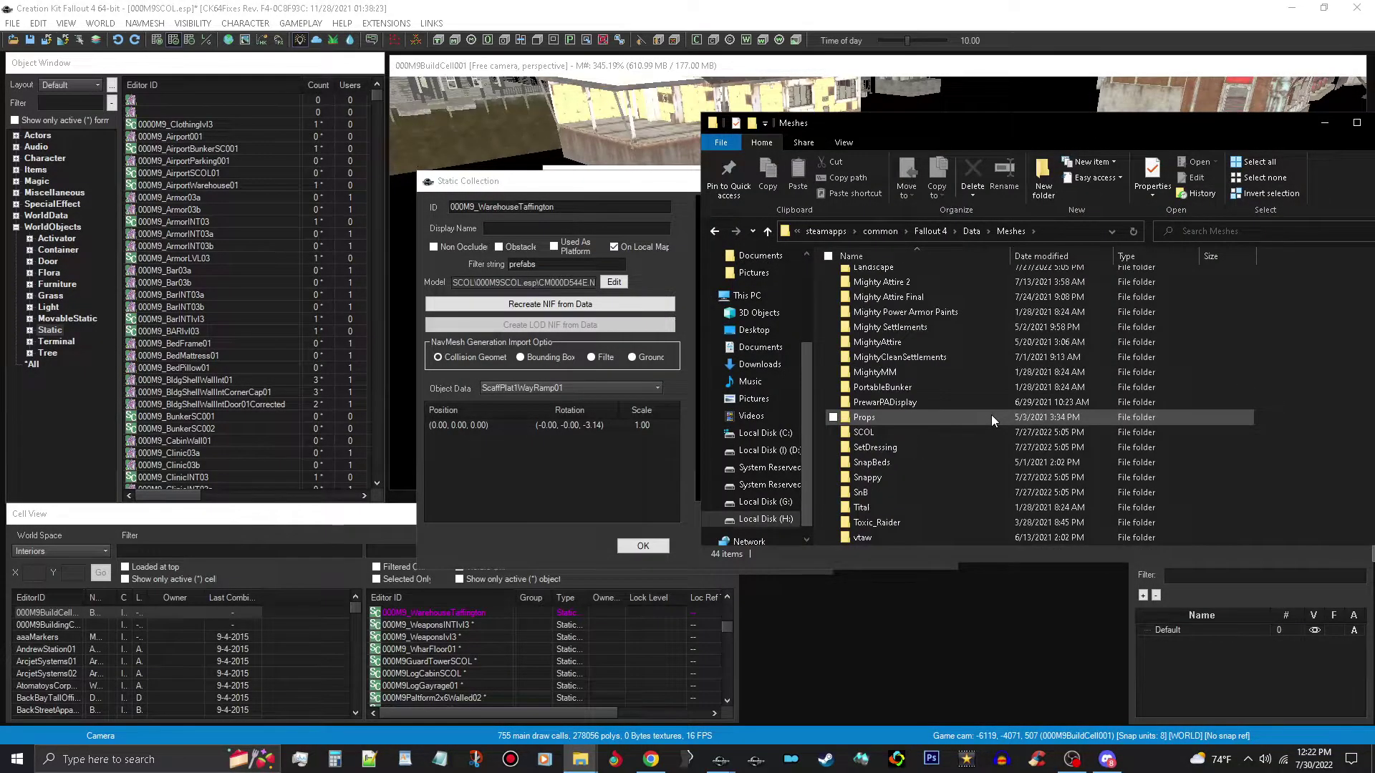
{"action": "scroll", "coordinate": [991, 414], "scroll_direction": "down", "scroll_amount": 1}
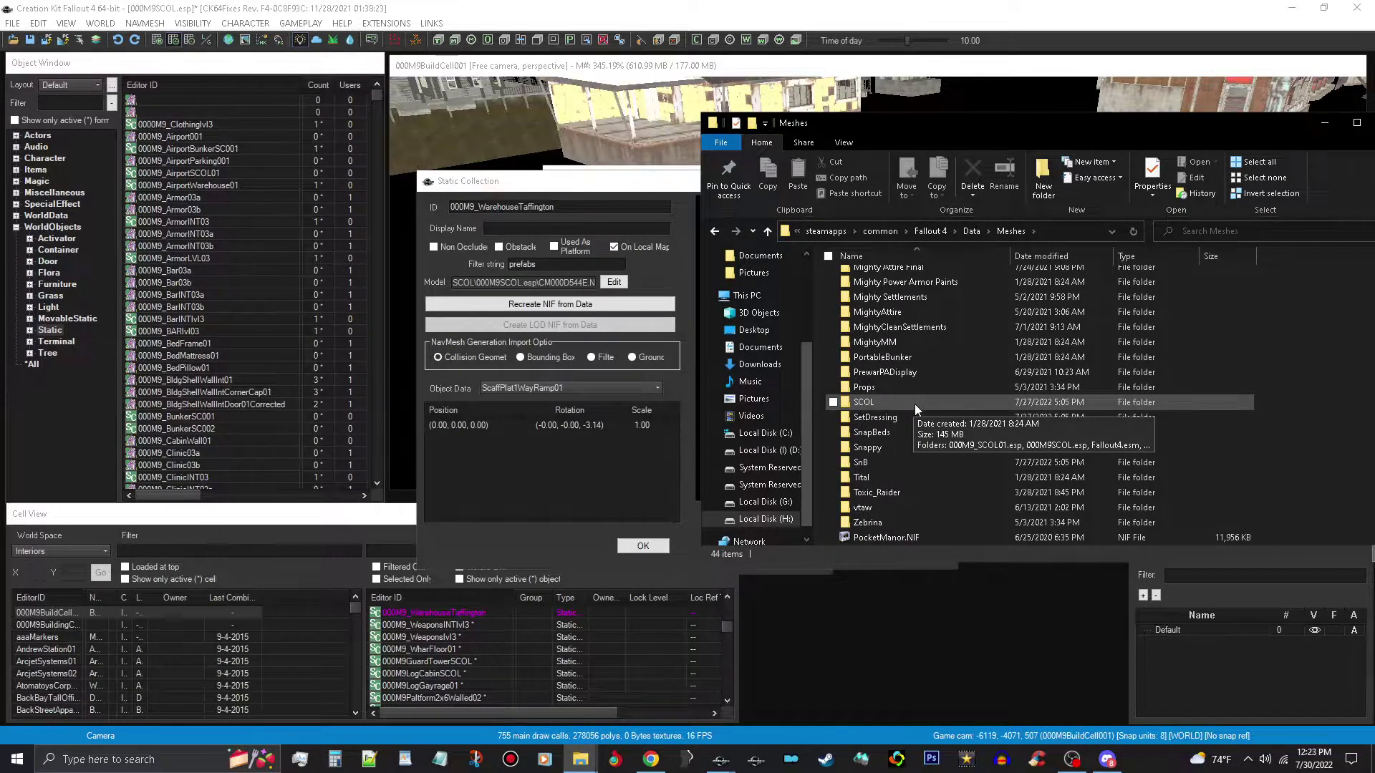
{"action": "double_click", "coordinate": [913, 403]}
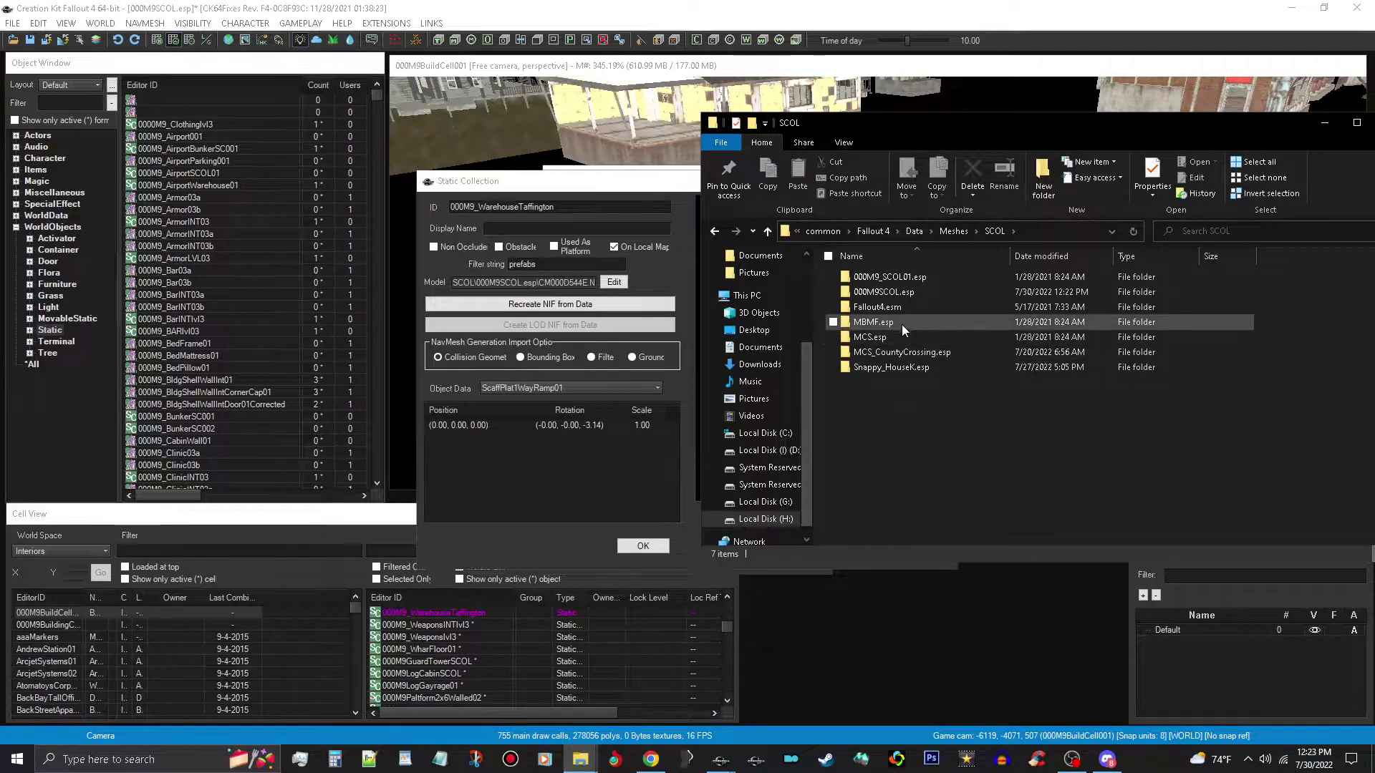
{"action": "double_click", "coordinate": [925, 290]}
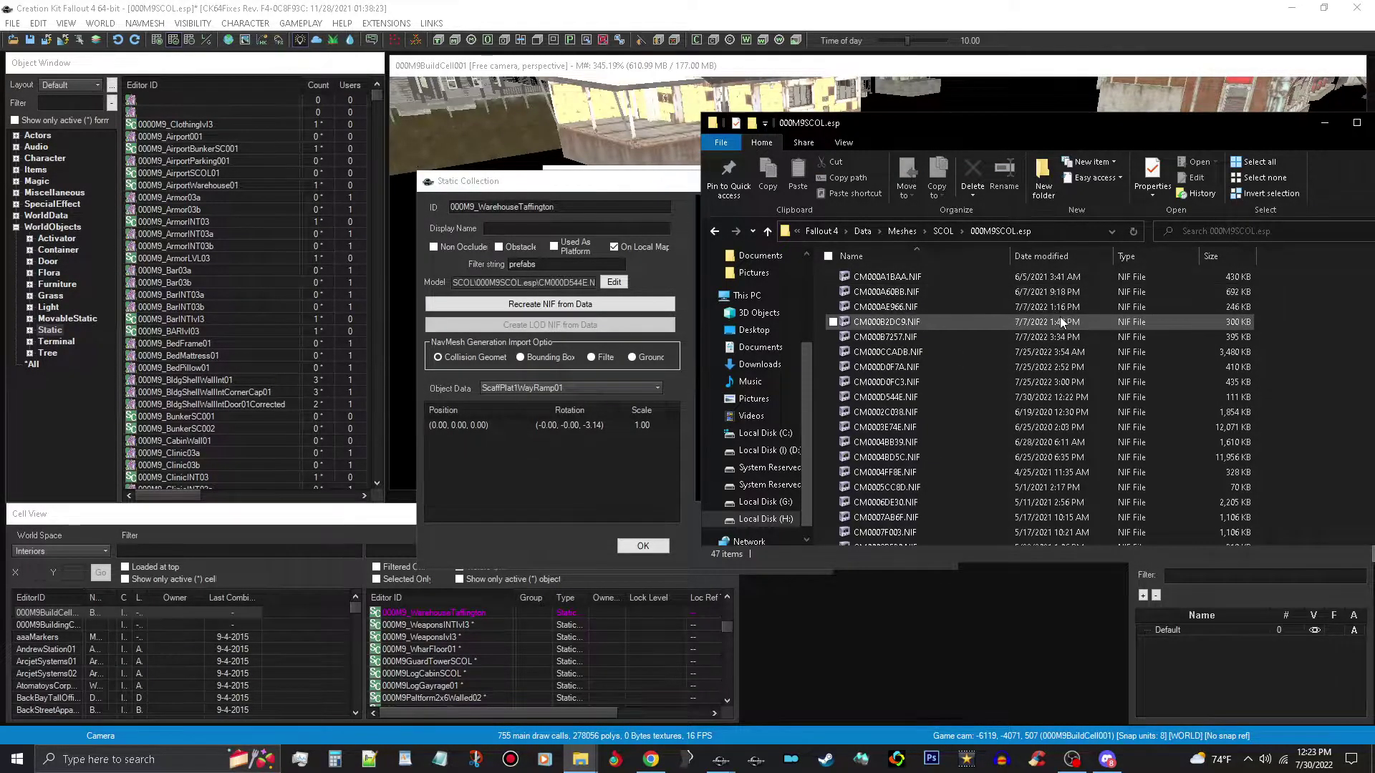
{"action": "left_click", "coordinate": [1088, 397]}
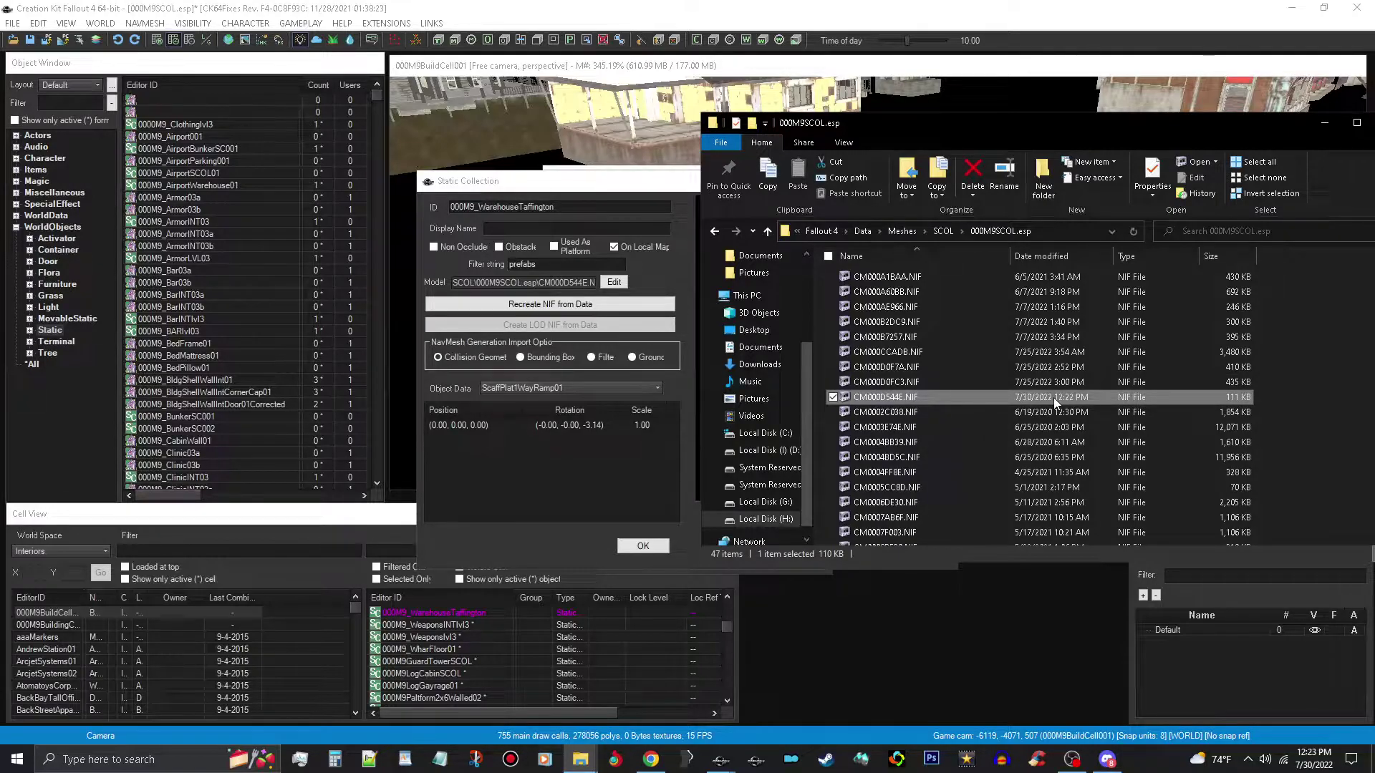
{"action": "double_click", "coordinate": [1071, 398]}
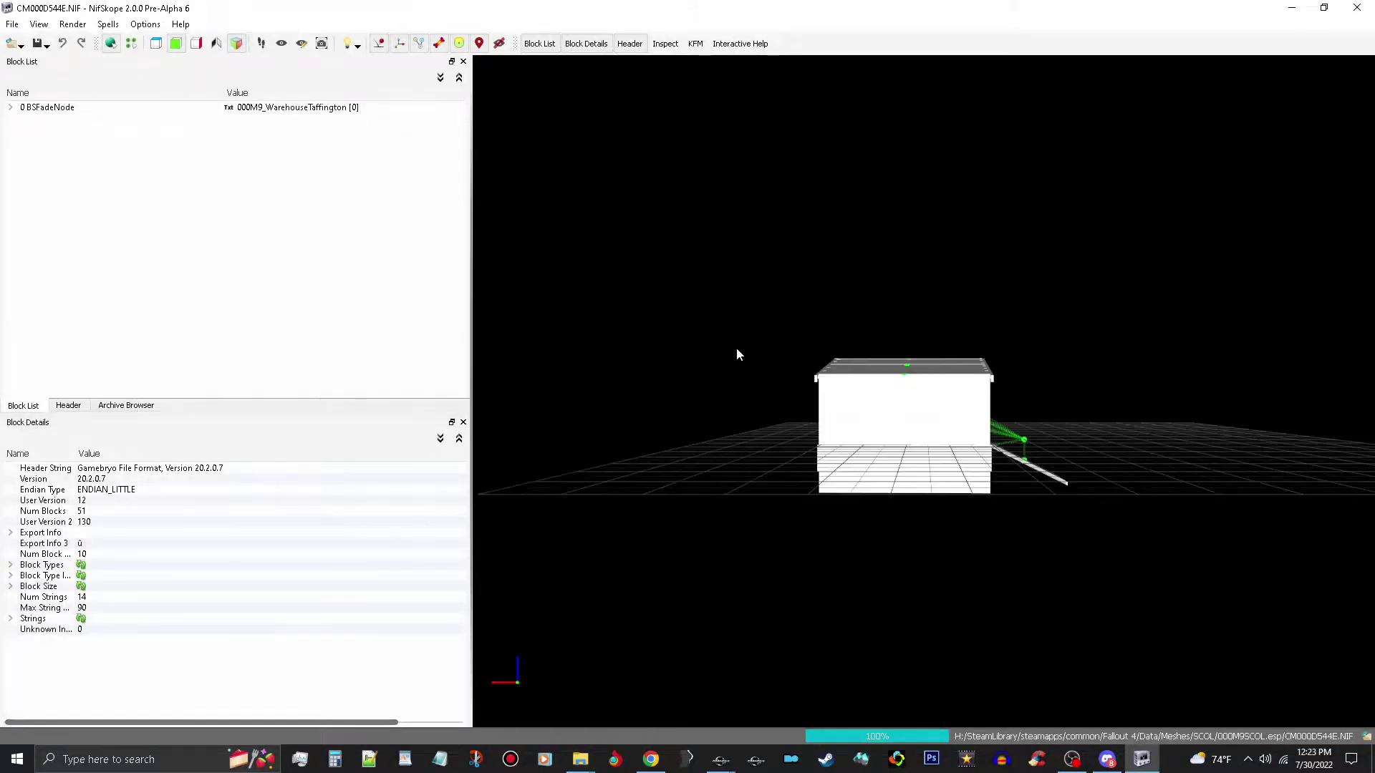
Orbit and zoom the warehouse mesh and select the ramp's block 30 BSTriShape
{"action": "left_click_drag", "start_coordinate": [737, 354], "coordinate": [943, 388]}
{"action": "scroll", "coordinate": [863, 420], "scroll_direction": "up", "scroll_amount": 10}
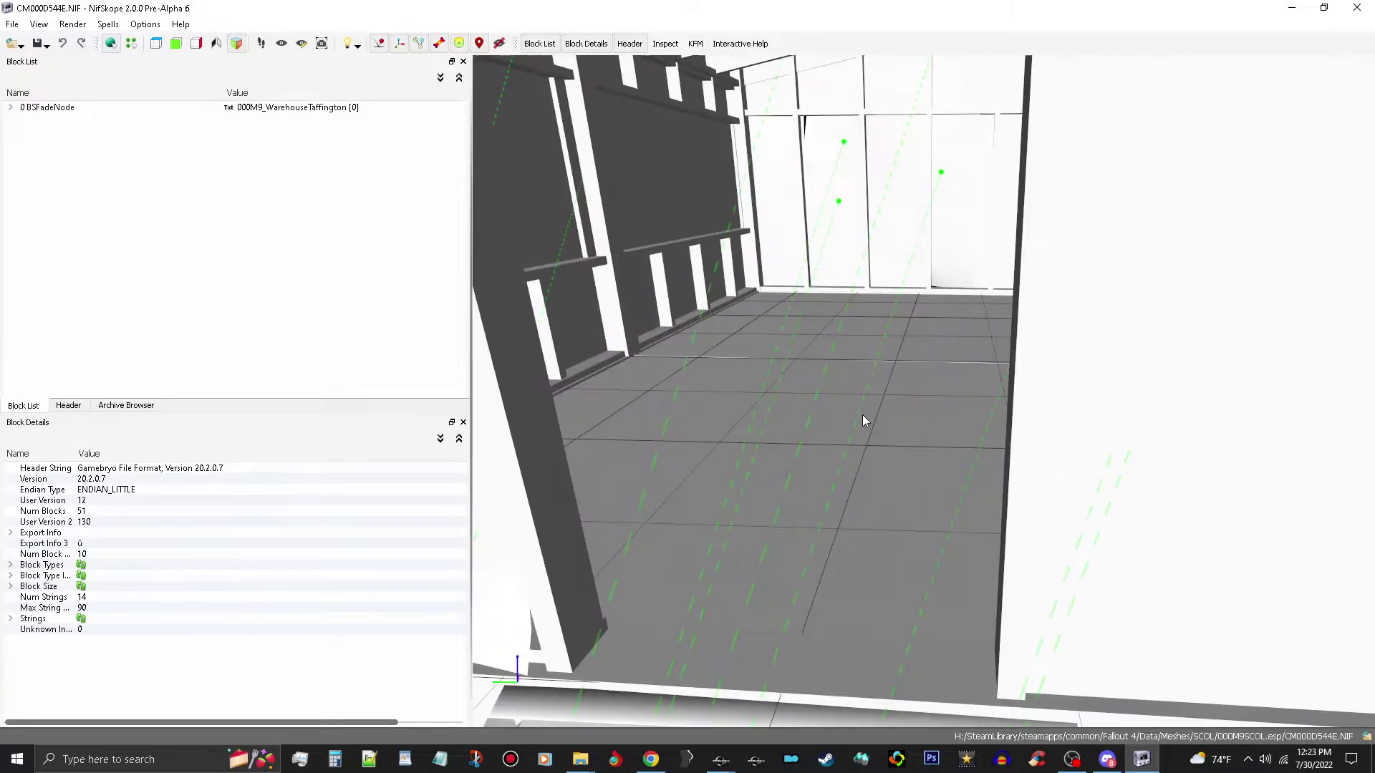
{"action": "scroll", "coordinate": [865, 421], "scroll_direction": "down", "scroll_amount": 5}
{"action": "scroll", "coordinate": [959, 368], "scroll_direction": "down", "scroll_amount": 8}
{"action": "scroll", "coordinate": [971, 350], "scroll_direction": "down", "scroll_amount": 3}
{"action": "scroll", "coordinate": [965, 405], "scroll_direction": "up", "scroll_amount": 6}
{"action": "left_click", "coordinate": [972, 479]}
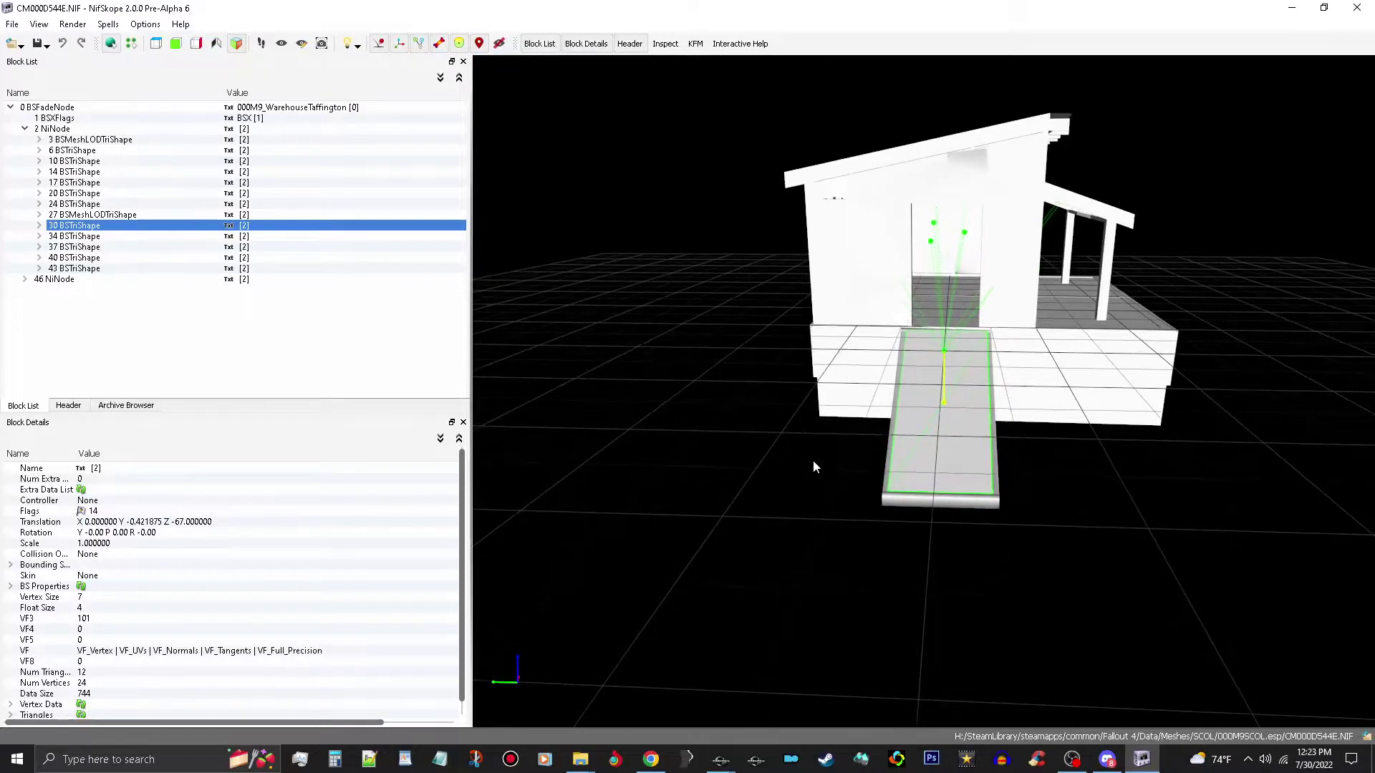
{"action": "scroll", "coordinate": [931, 469], "scroll_direction": "up", "scroll_amount": 3}
{"action": "right_click", "coordinate": [883, 484]}
{"action": "left_click", "coordinate": [642, 467]}
Reset to a level front view with F7, then close NifSkope
{"action": "left_click_drag", "start_coordinate": [625, 464], "coordinate": [762, 473]}
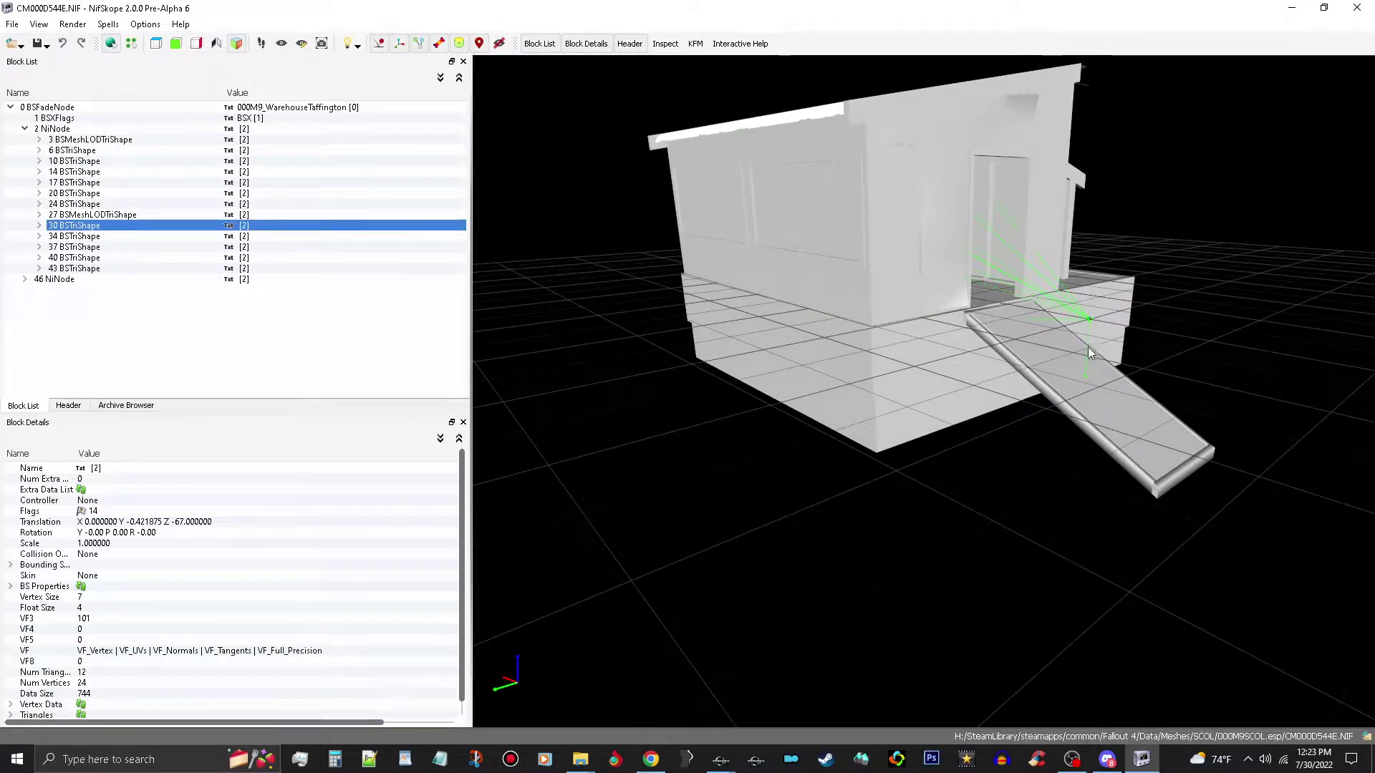
{"action": "key", "text": "F7"}
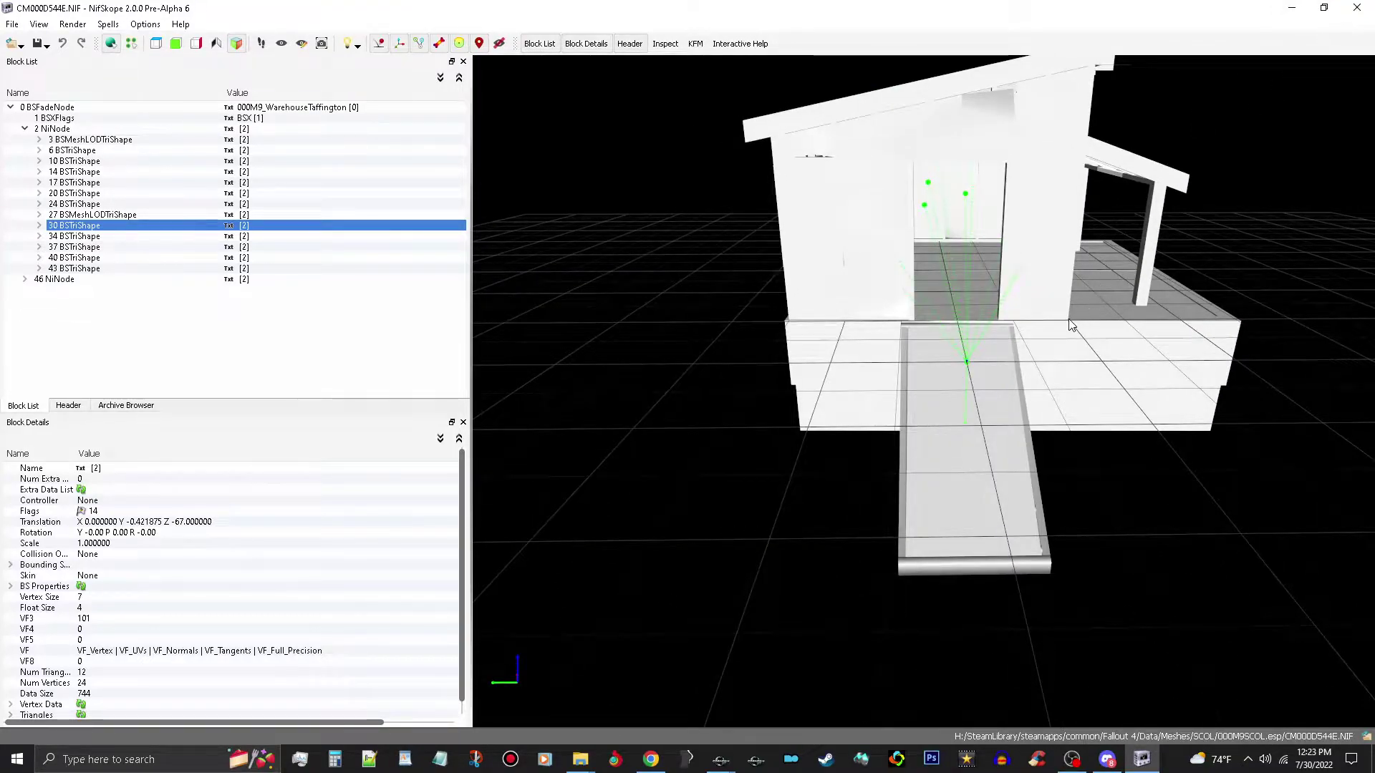
{"action": "left_click", "coordinate": [1355, 9]}
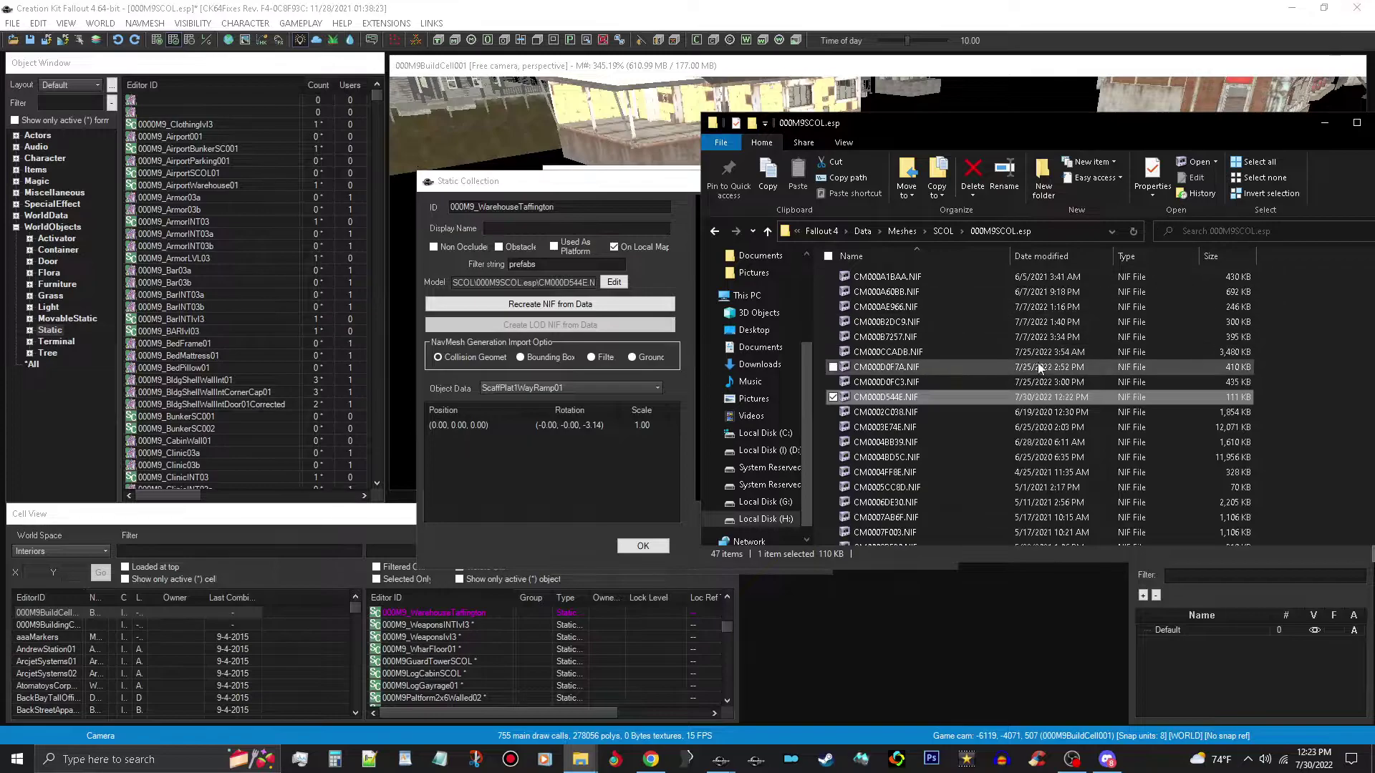
Copy CM000D544E.NIF and paste it into Meshes\MightyCleanSettlements\Architecture\Taffington
{"action": "right_click", "coordinate": [931, 397]}
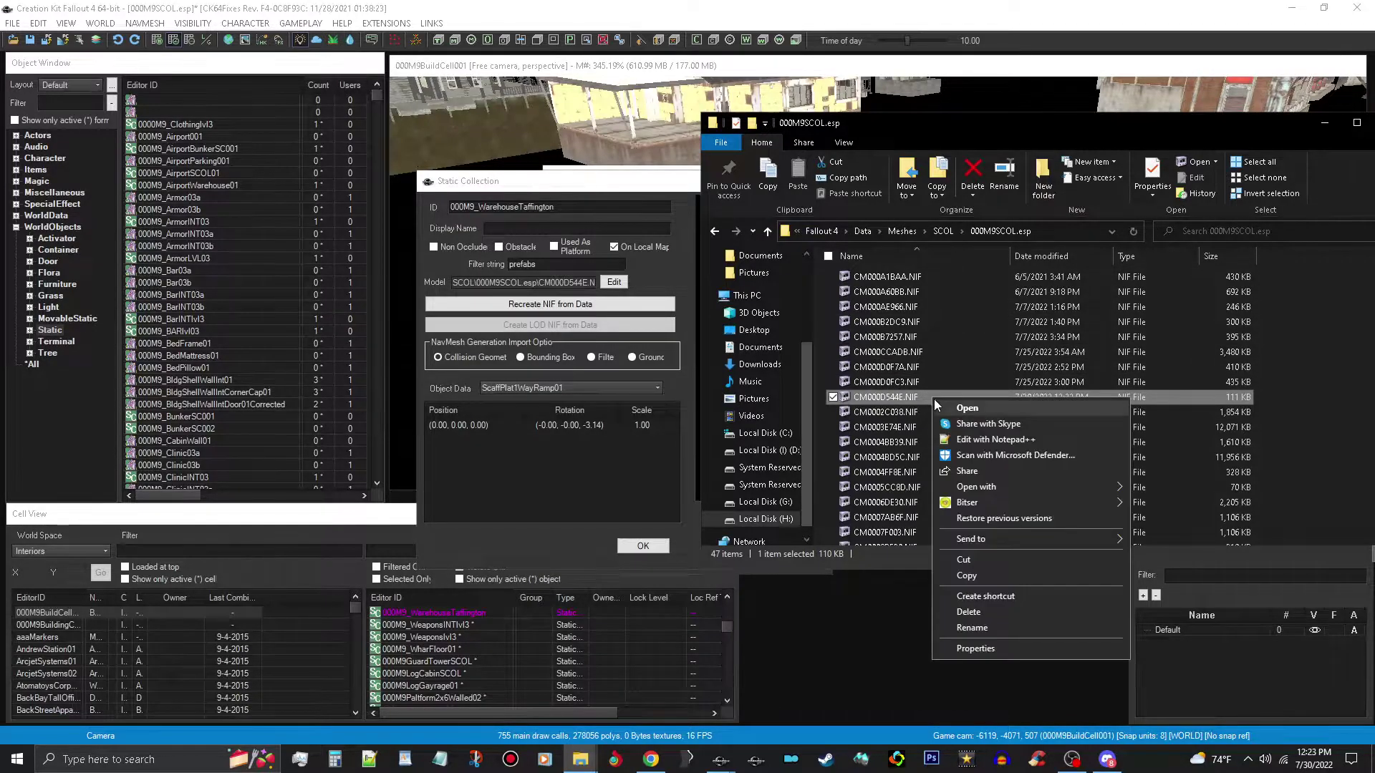
{"action": "left_click", "coordinate": [960, 576]}
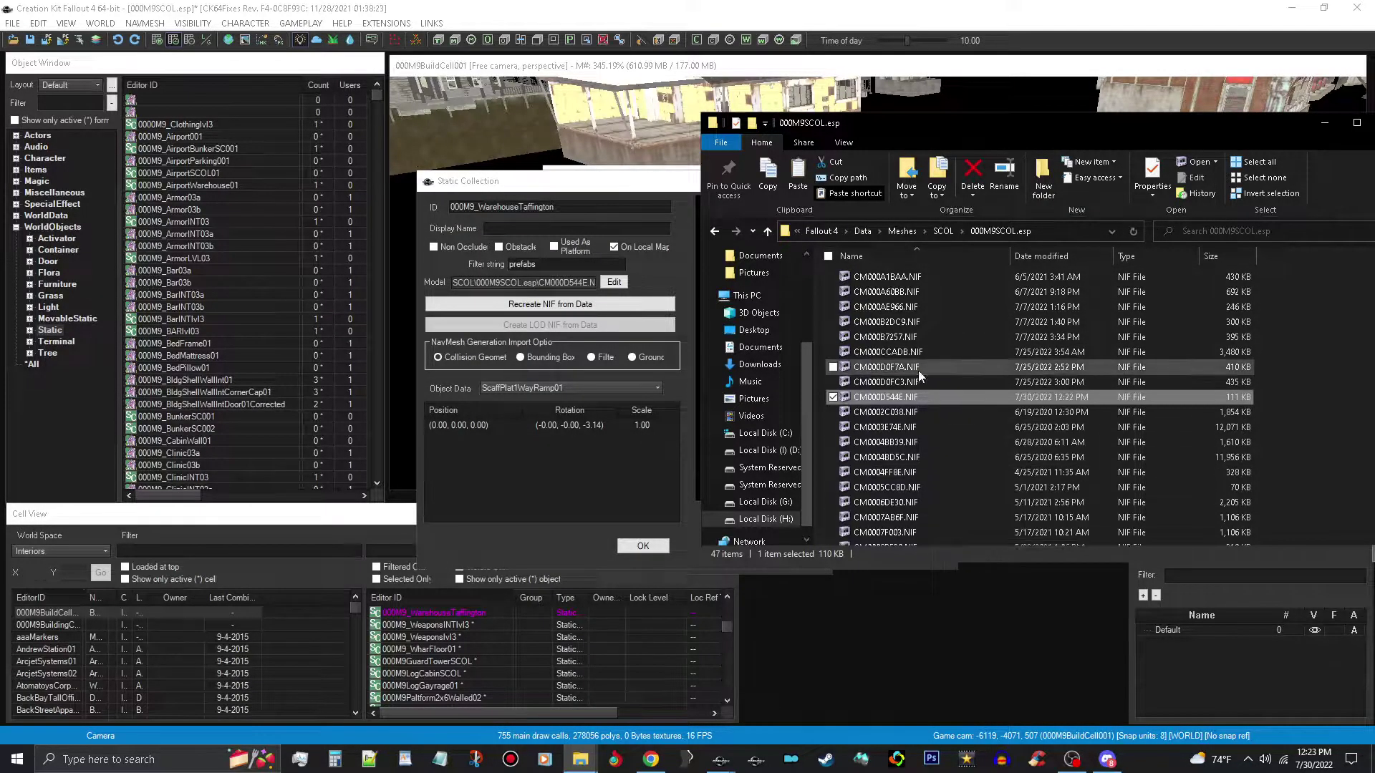
{"action": "left_click", "coordinate": [902, 230]}
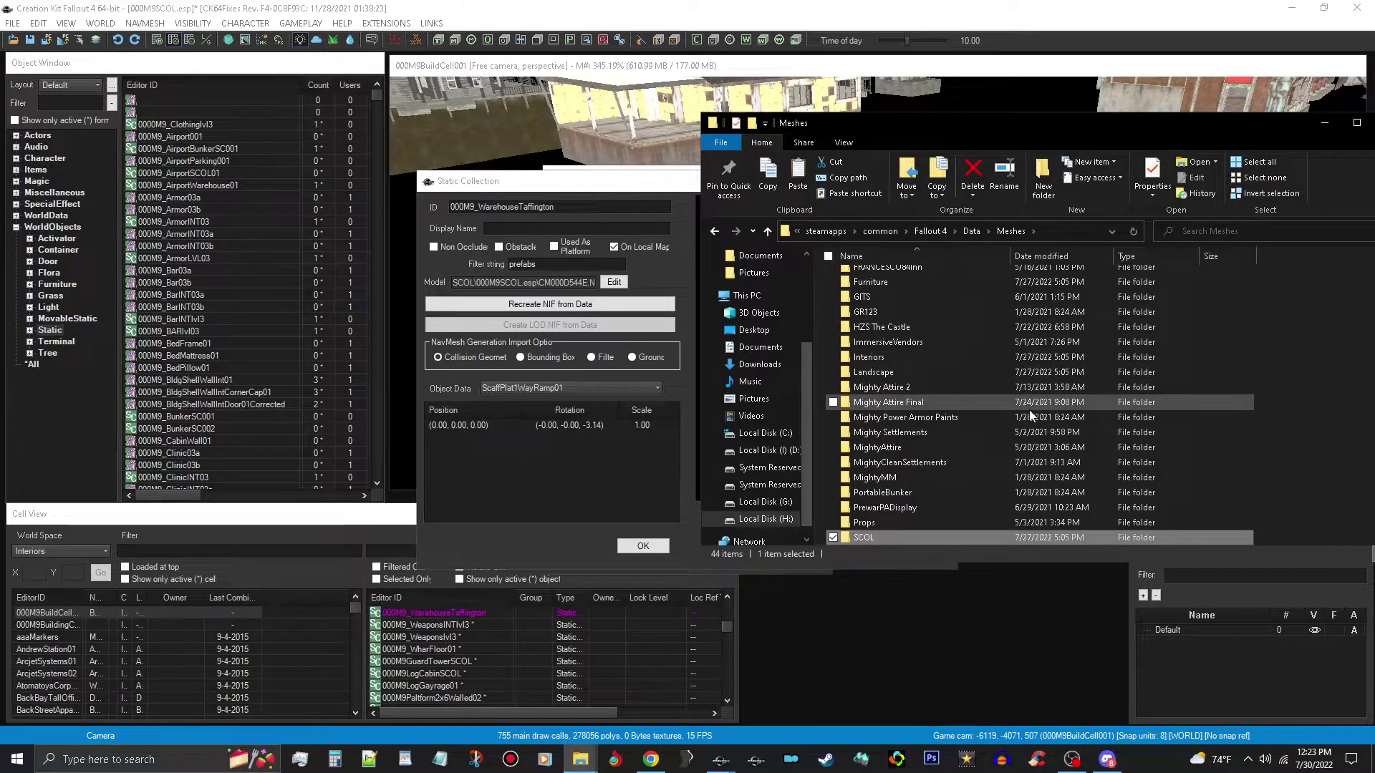
{"action": "double_click", "coordinate": [996, 461]}
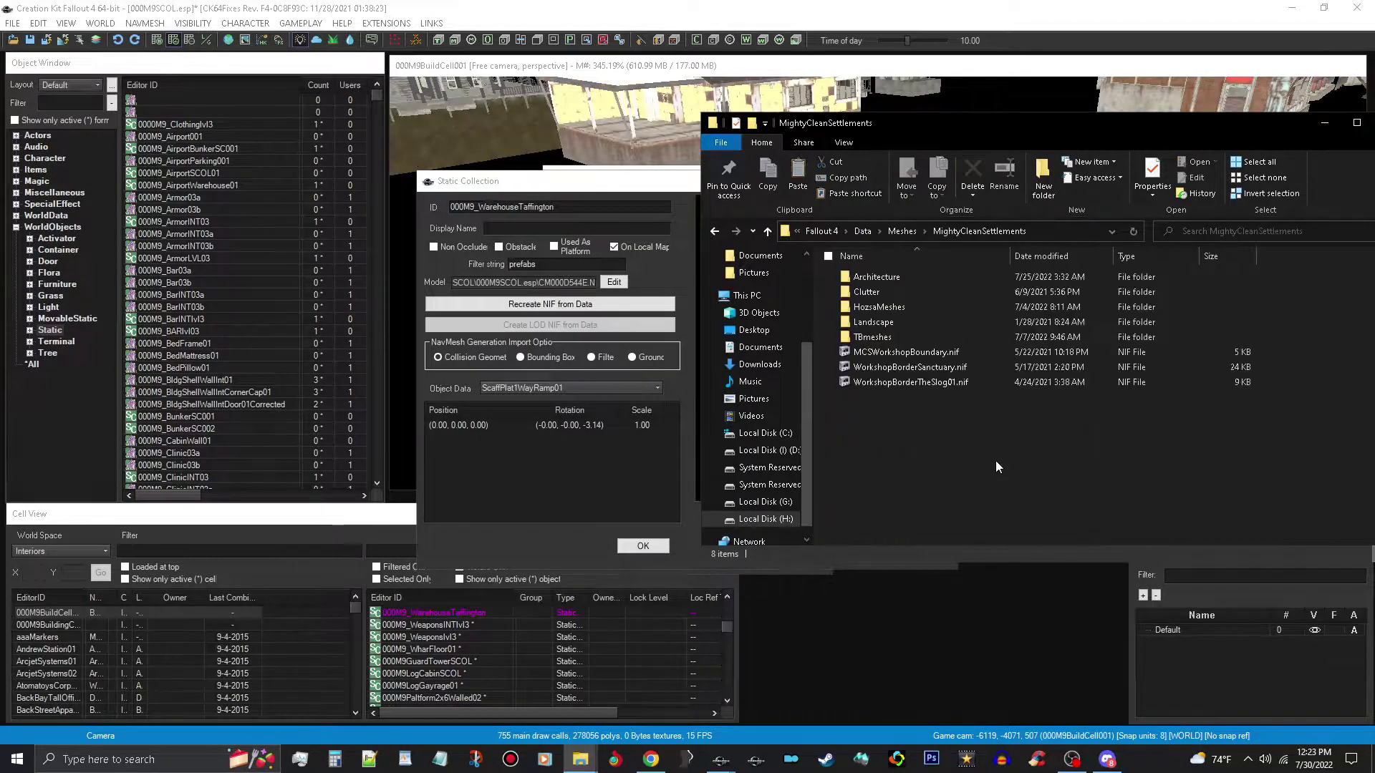
{"action": "double_click", "coordinate": [947, 276]}
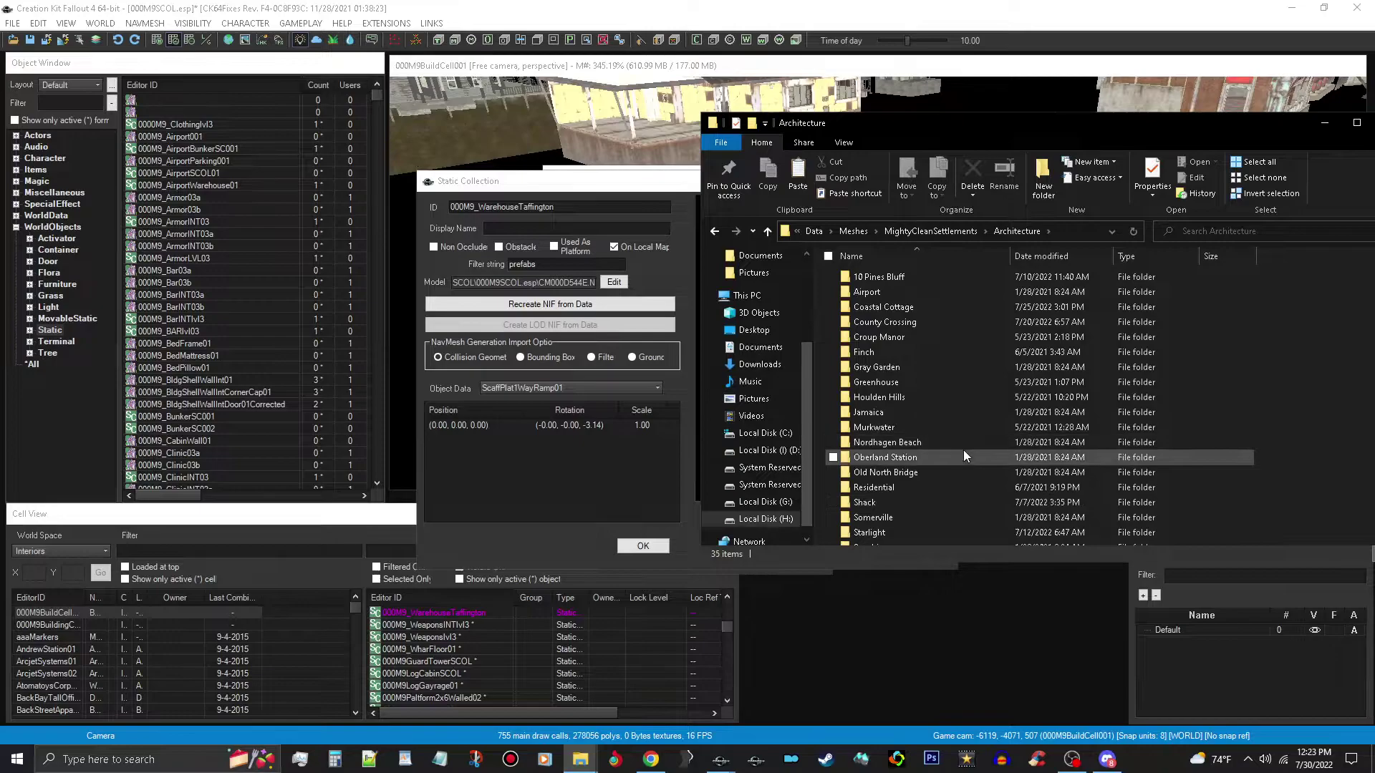
{"action": "scroll", "coordinate": [966, 458], "scroll_direction": "down", "scroll_amount": 4}
{"action": "double_click", "coordinate": [968, 389]}
{"action": "right_click", "coordinate": [955, 427]}
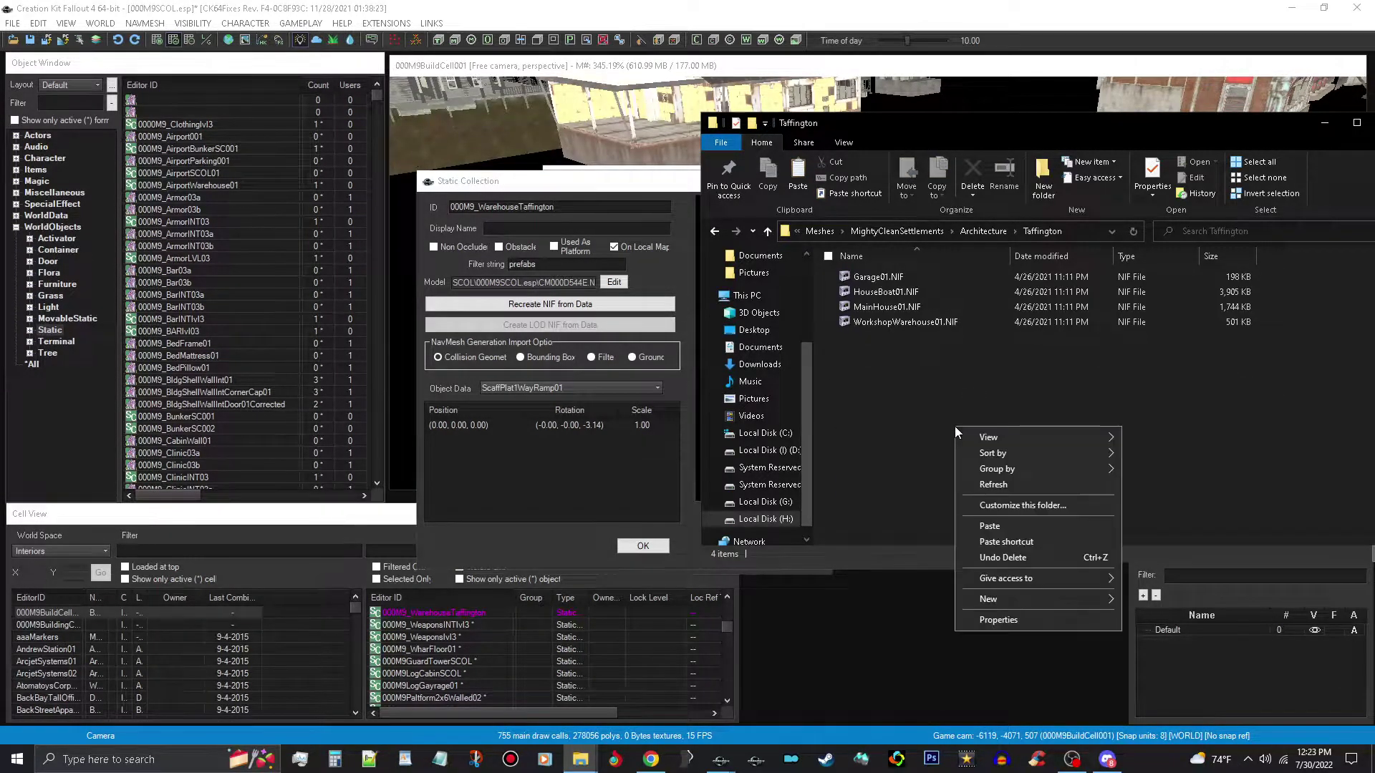
{"action": "left_click", "coordinate": [985, 525]}
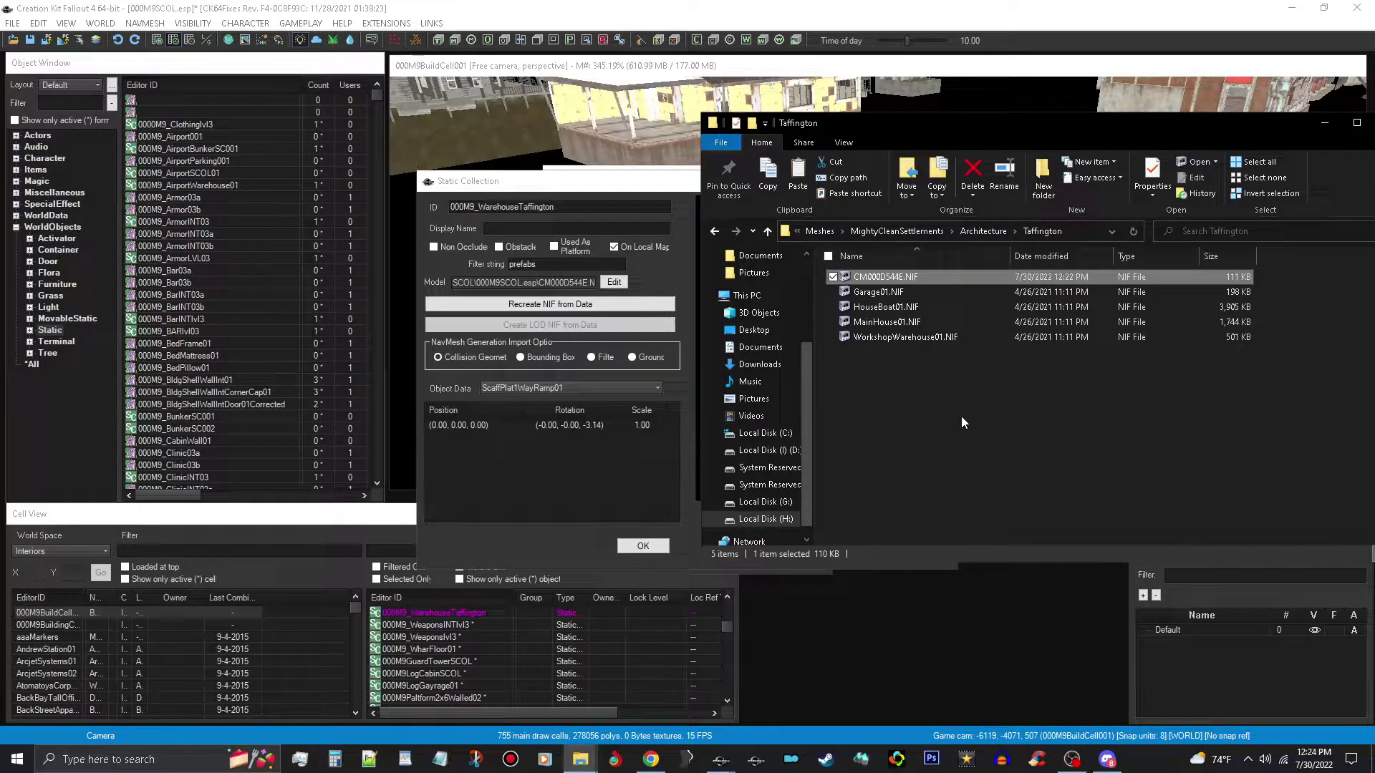
{"action": "left_click", "coordinate": [955, 343]}
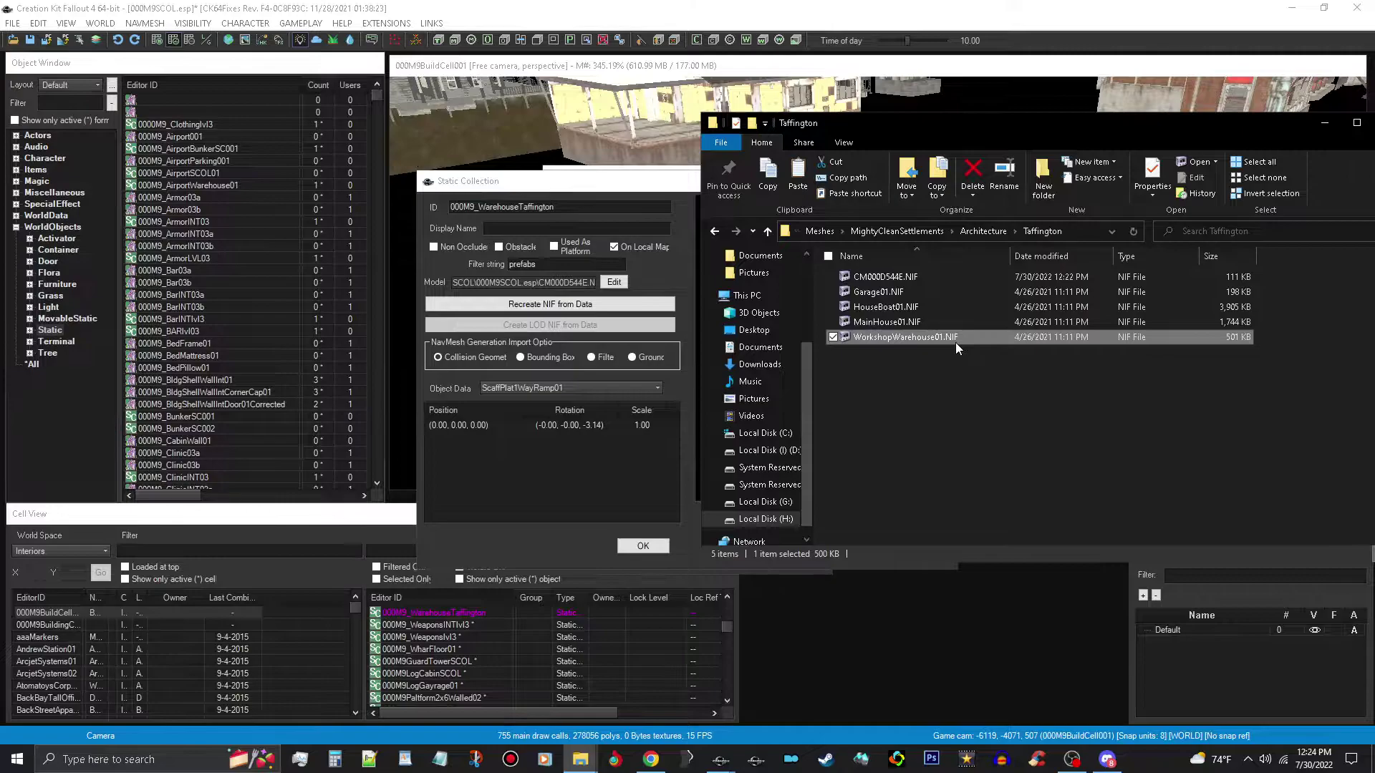
{"action": "double_click", "coordinate": [955, 343]}
{"action": "left_click_drag", "start_coordinate": [891, 369], "coordinate": [1007, 424]}
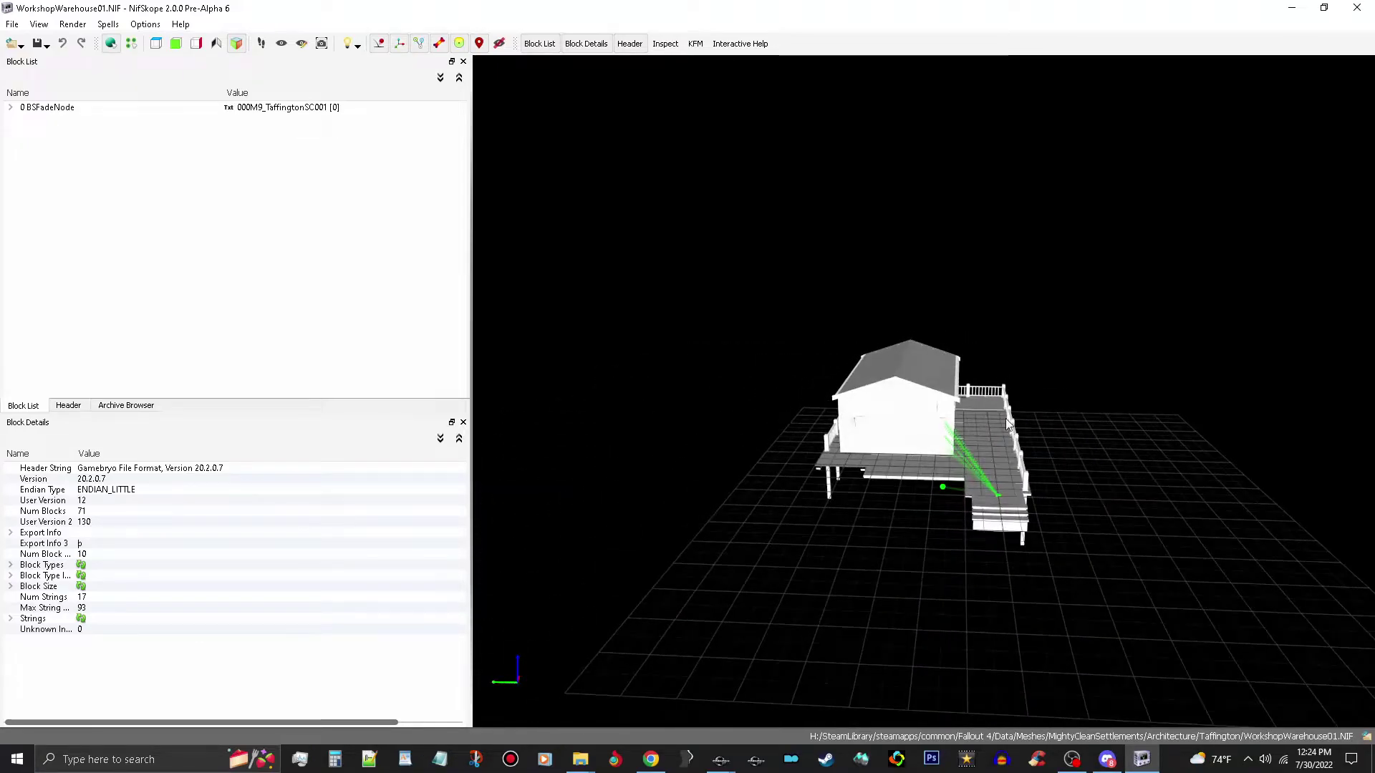
{"action": "left_click", "coordinate": [1356, 7]}
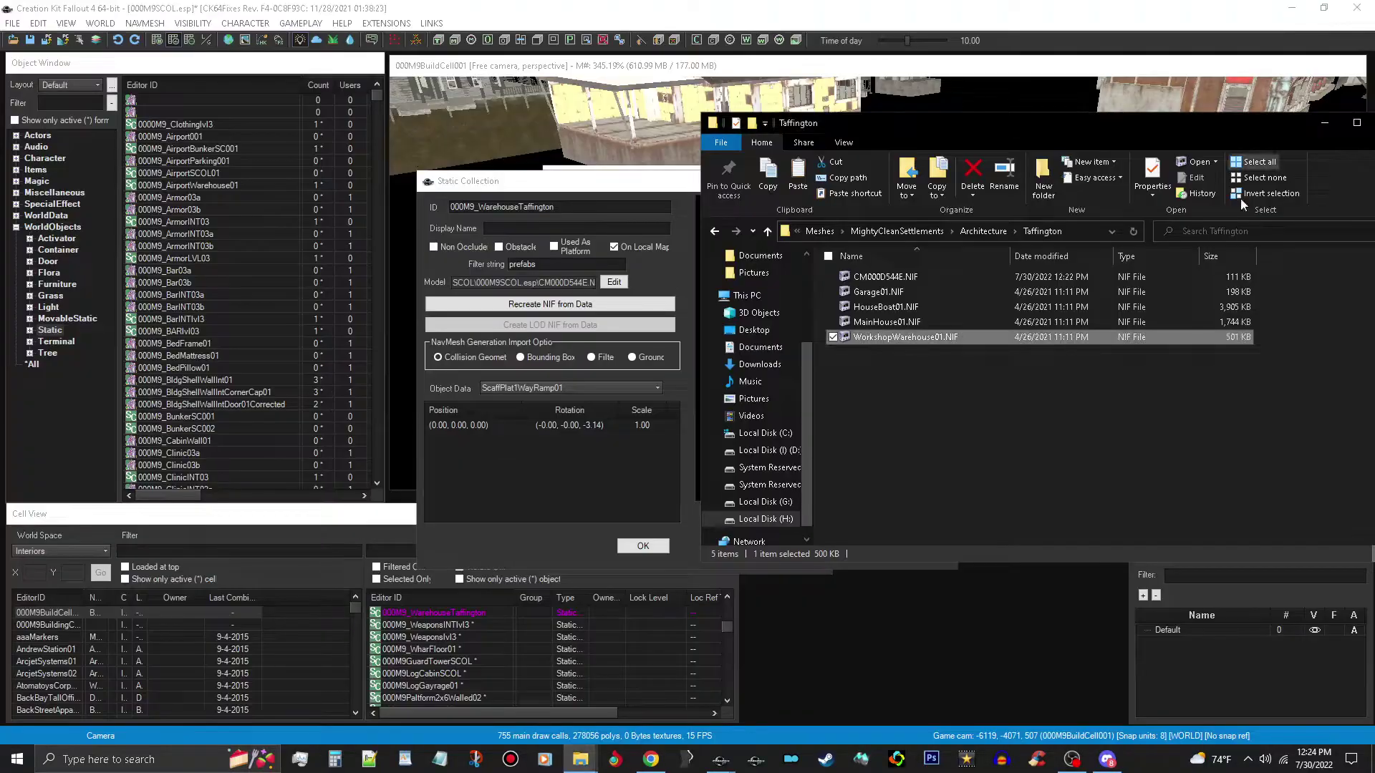
Rename the pasted CM000D544E.NIF to WorkshopWarehouse02.NIF
{"action": "left_click", "coordinate": [891, 283]}
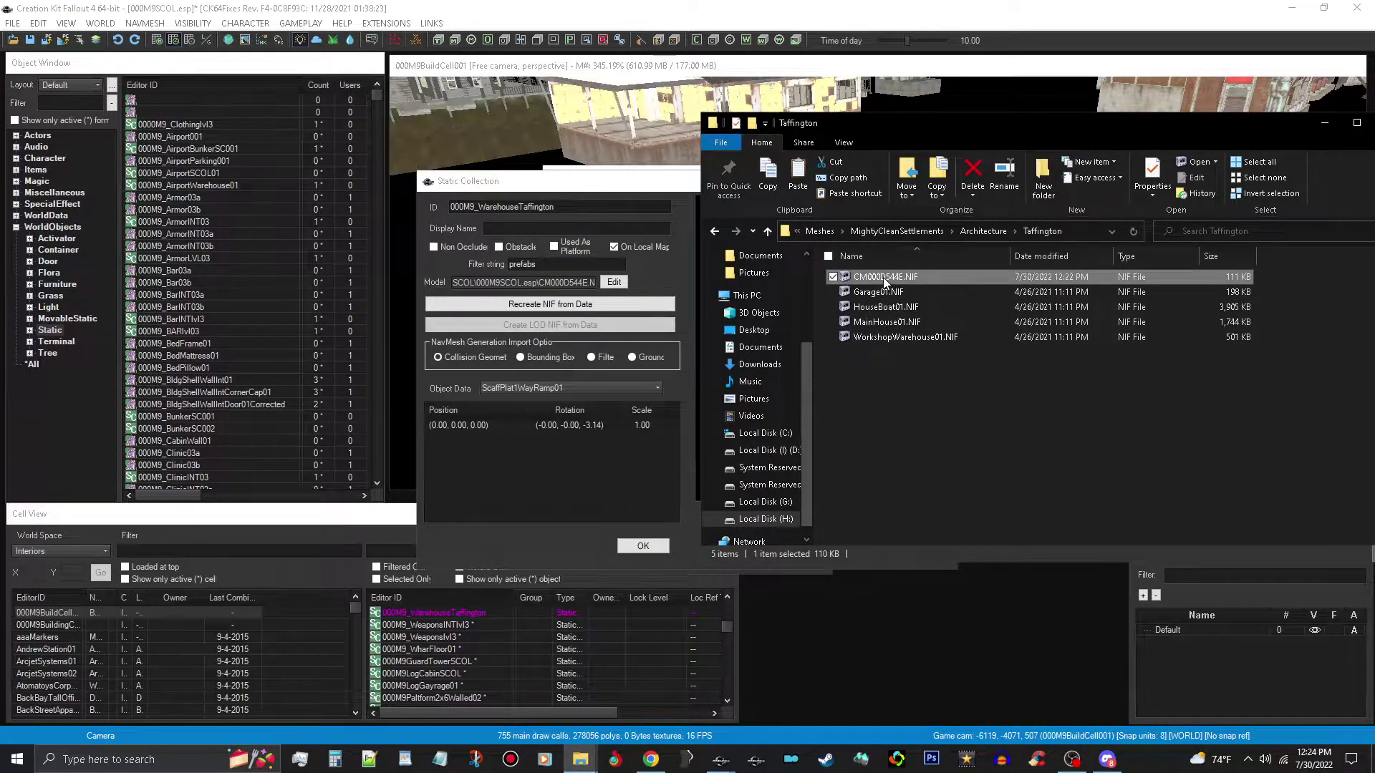
{"action": "left_click", "coordinate": [885, 278]}
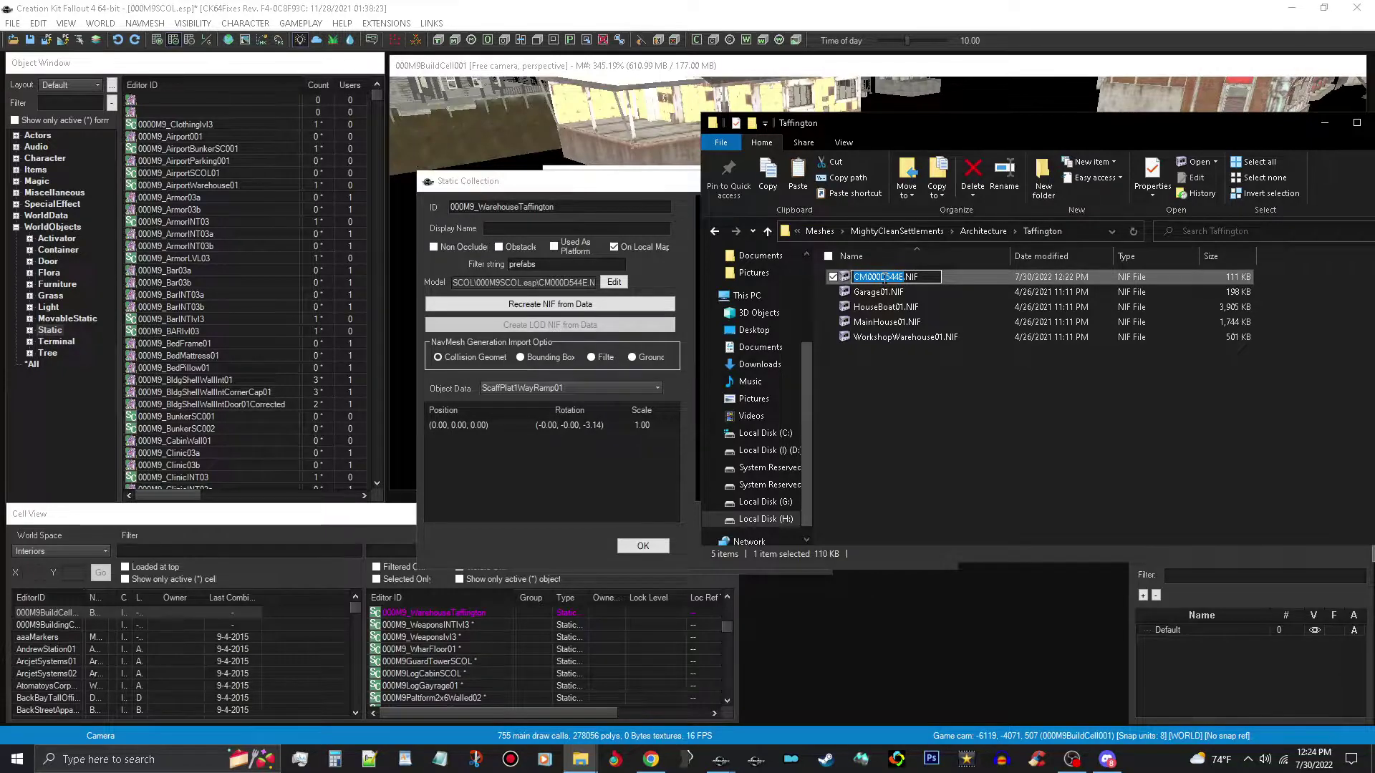
{"action": "type", "text": "W"}
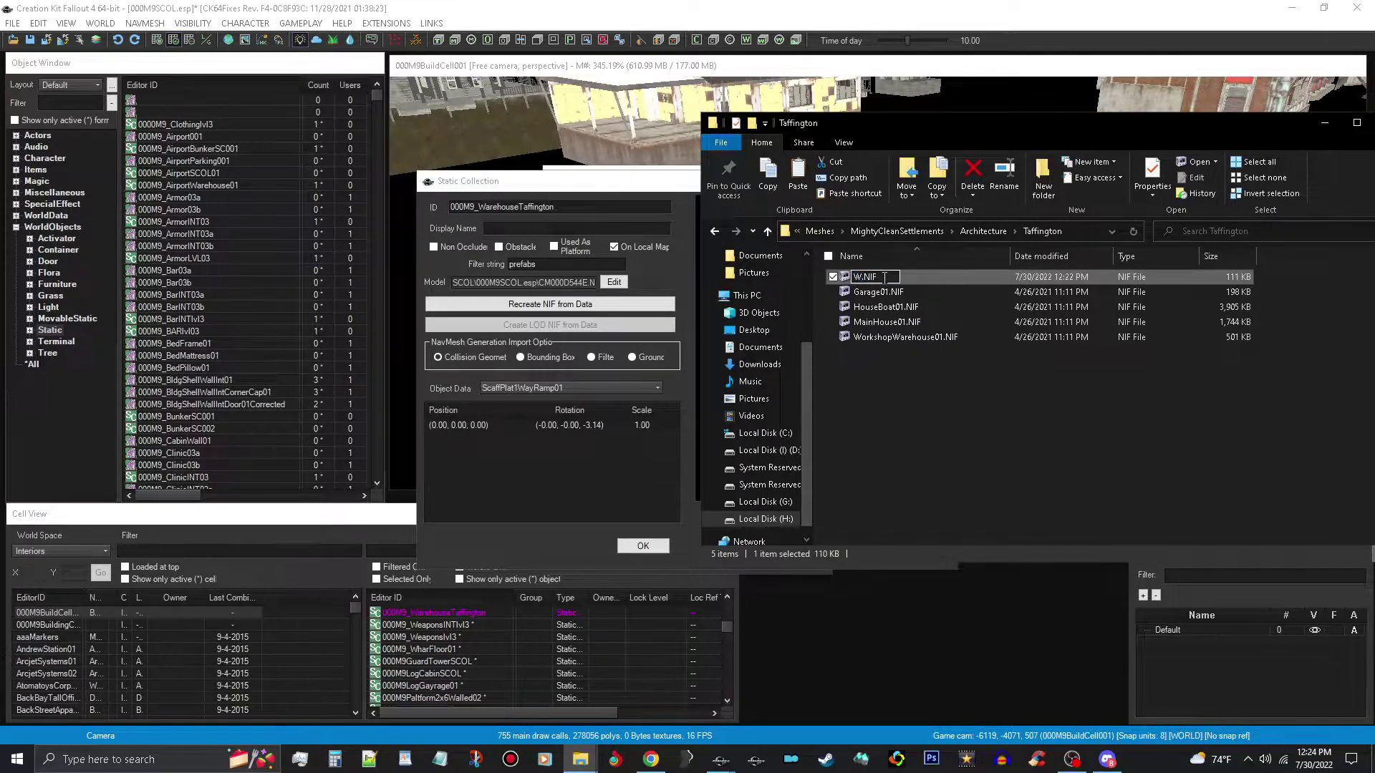
{"action": "type", "text": "orkshopWarehouse02"}
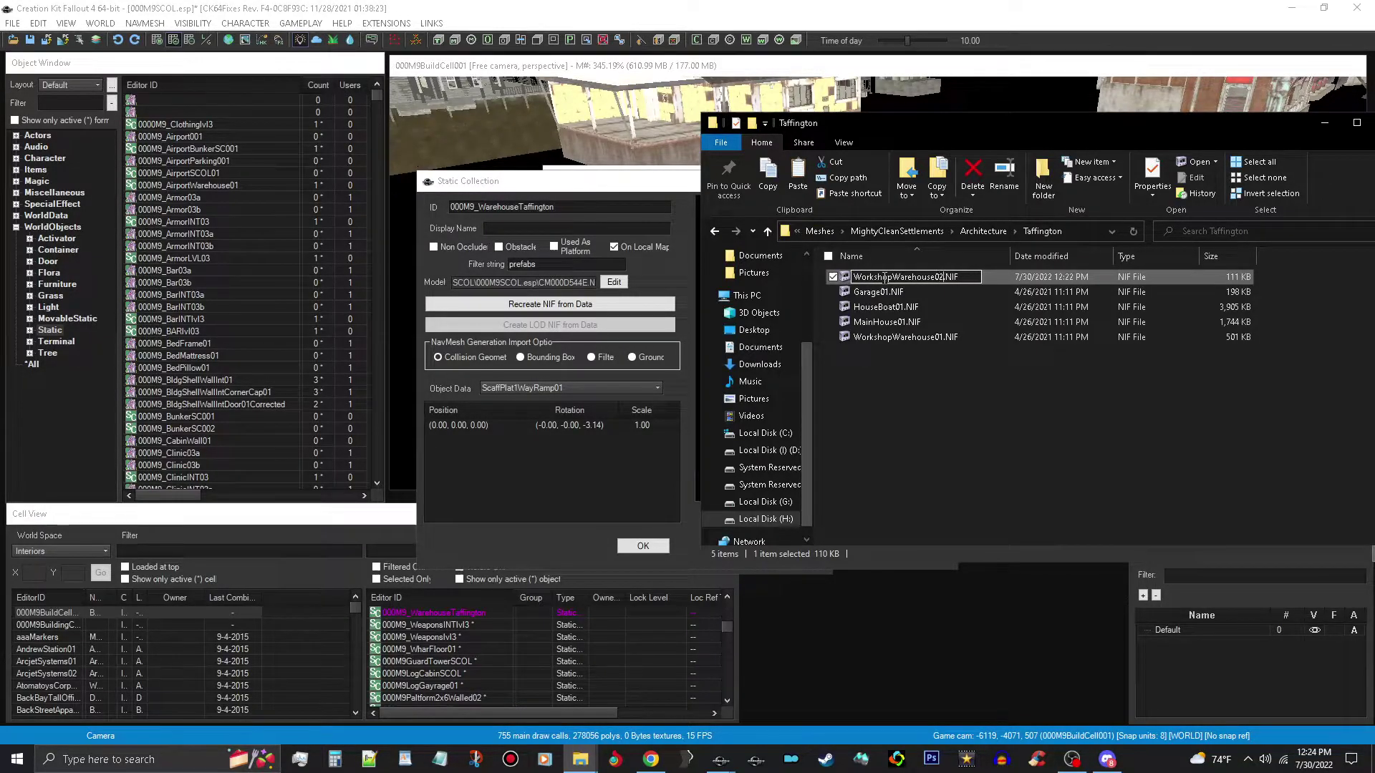
{"action": "left_click", "coordinate": [1021, 401]}
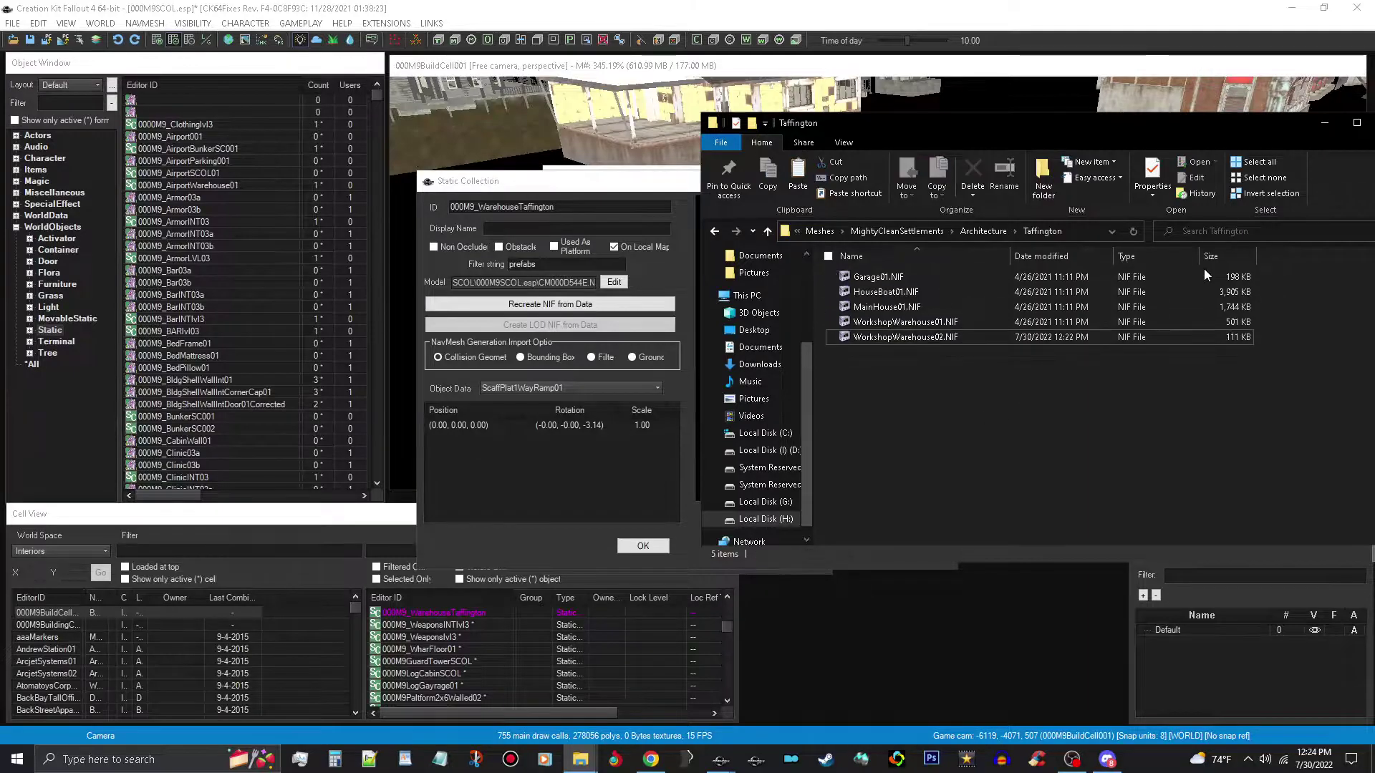
Minimize Explorer and cancel the Static Collection and reference dialogs
{"action": "left_click", "coordinate": [1323, 128]}
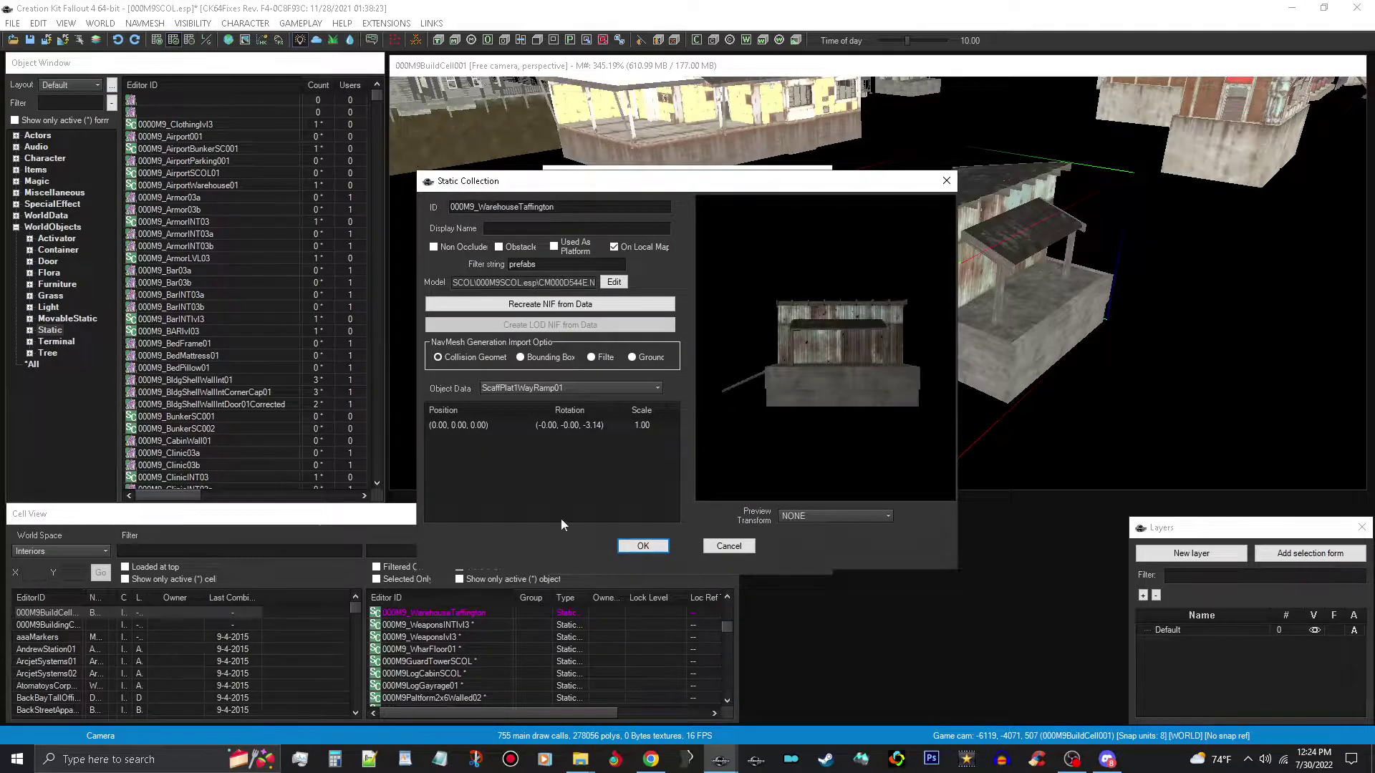
{"action": "left_click", "coordinate": [728, 545]}
{"action": "left_click", "coordinate": [751, 553]}
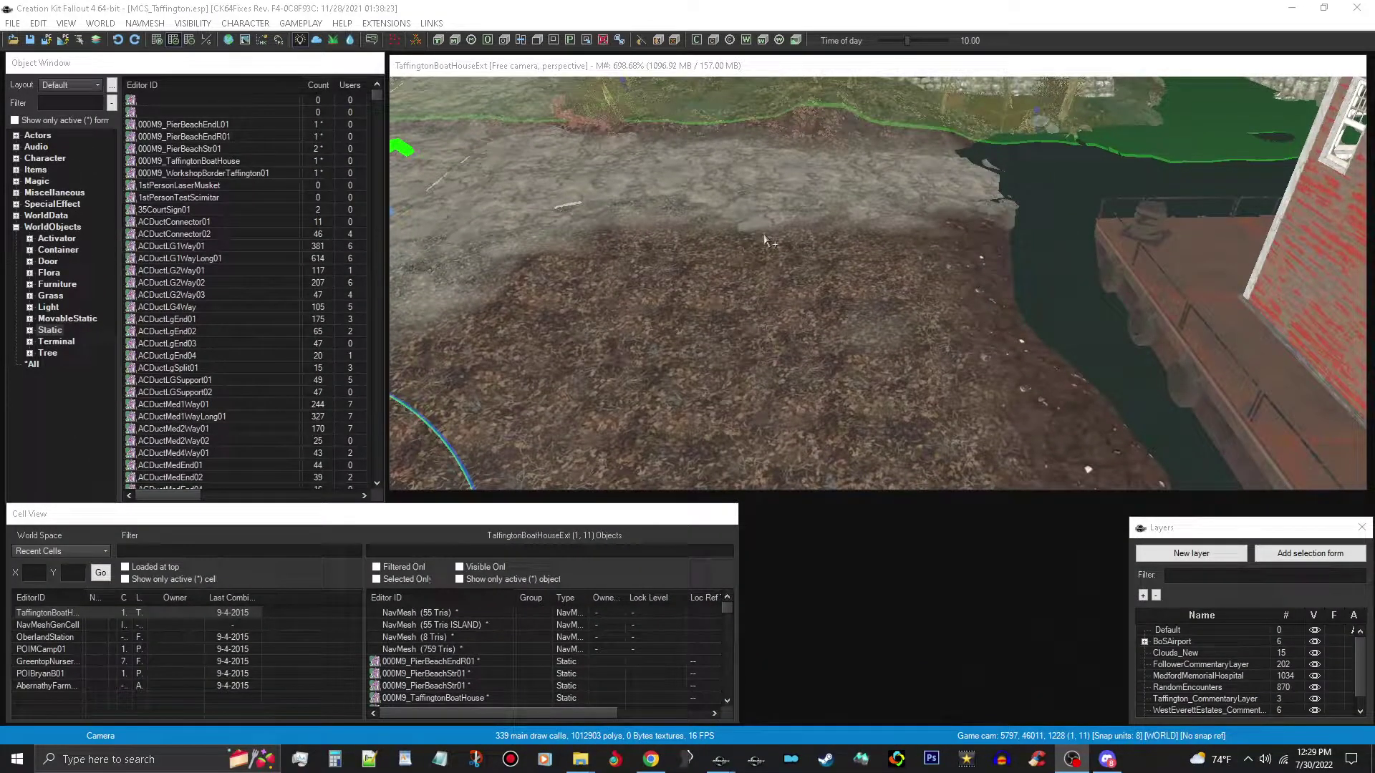
{"action": "left_click", "coordinate": [883, 73]}
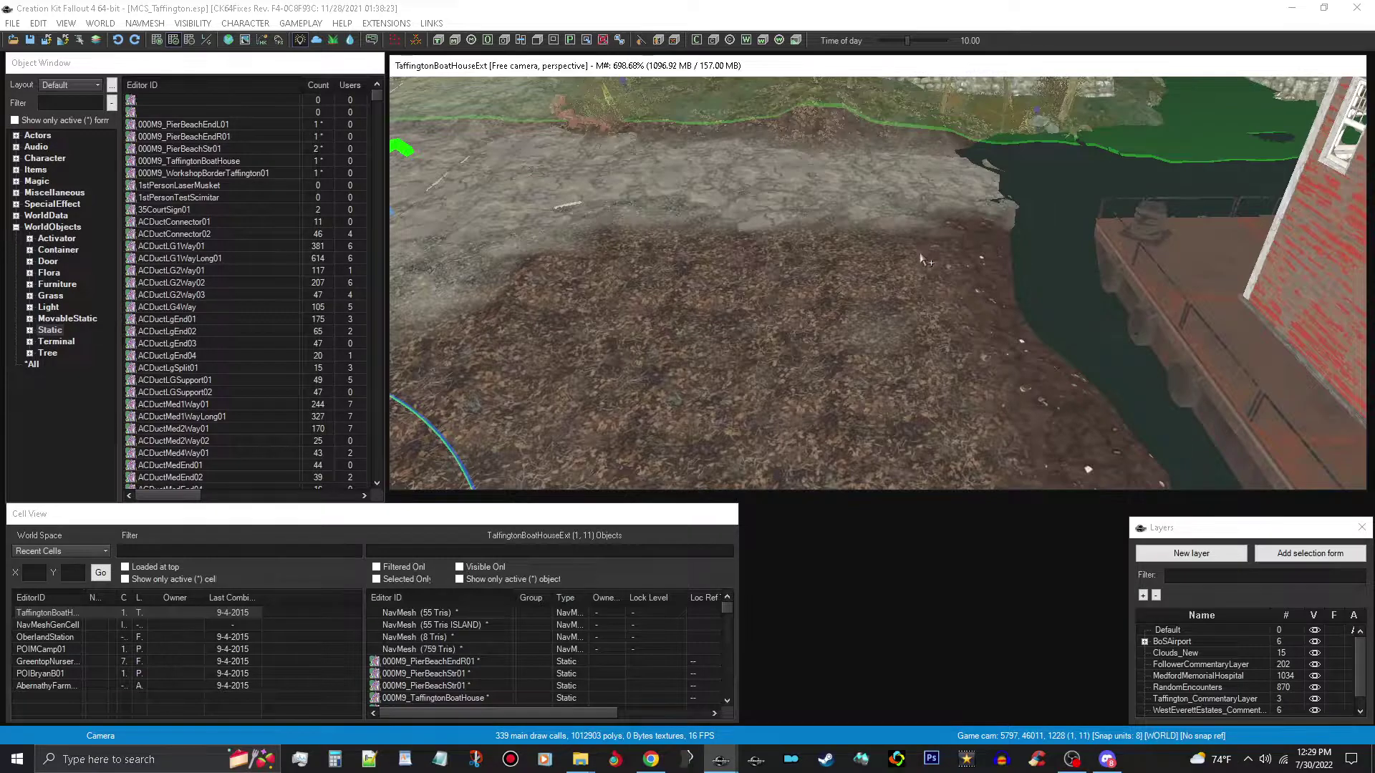
{"action": "scroll", "coordinate": [920, 259], "scroll_direction": "down", "scroll_amount": 10}
{"action": "middle_click_drag", "start_coordinate": [948, 308], "coordinate": [985, 342]}
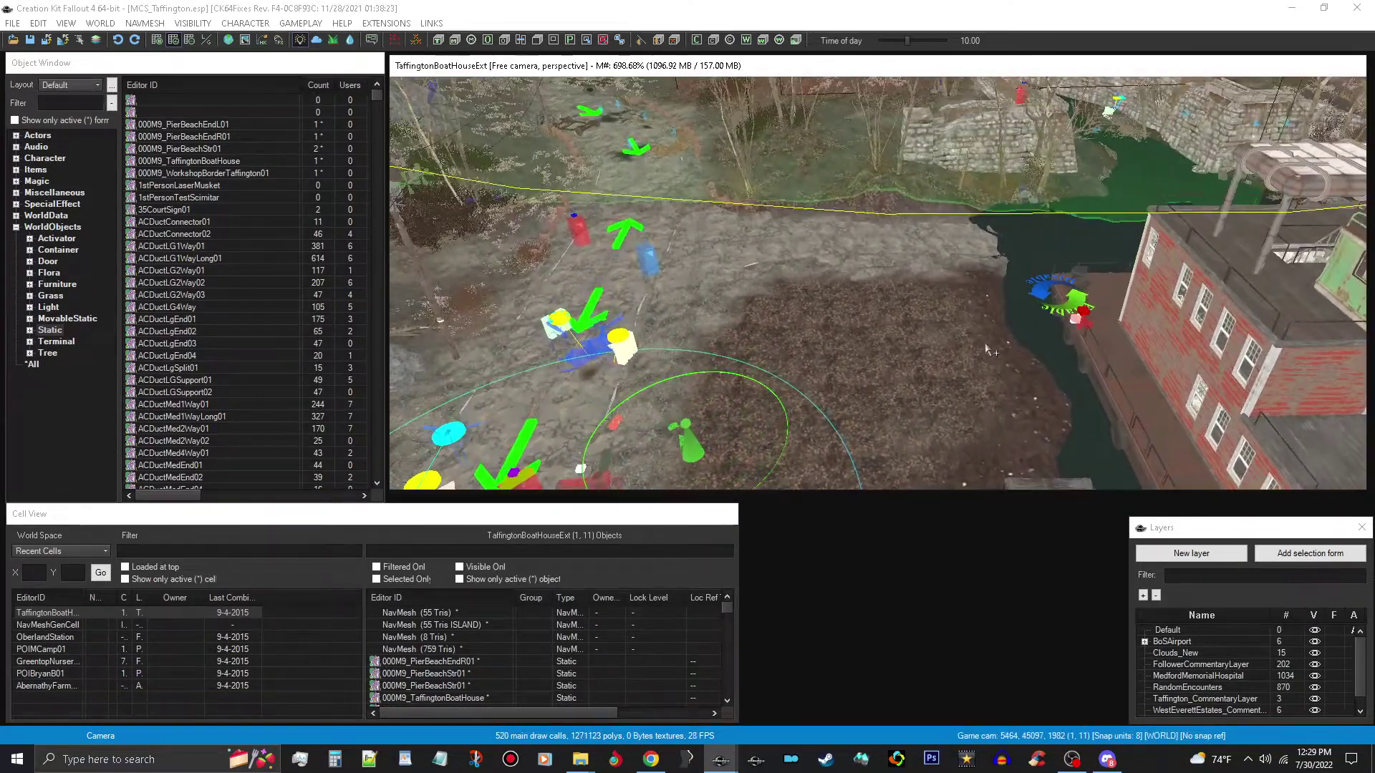
{"action": "scroll", "coordinate": [985, 342], "scroll_direction": "up", "scroll_amount": 8}
{"action": "scroll", "coordinate": [908, 346], "scroll_direction": "down", "scroll_amount": 7}
{"action": "middle_click_drag", "start_coordinate": [908, 405], "coordinate": [608, 273]}
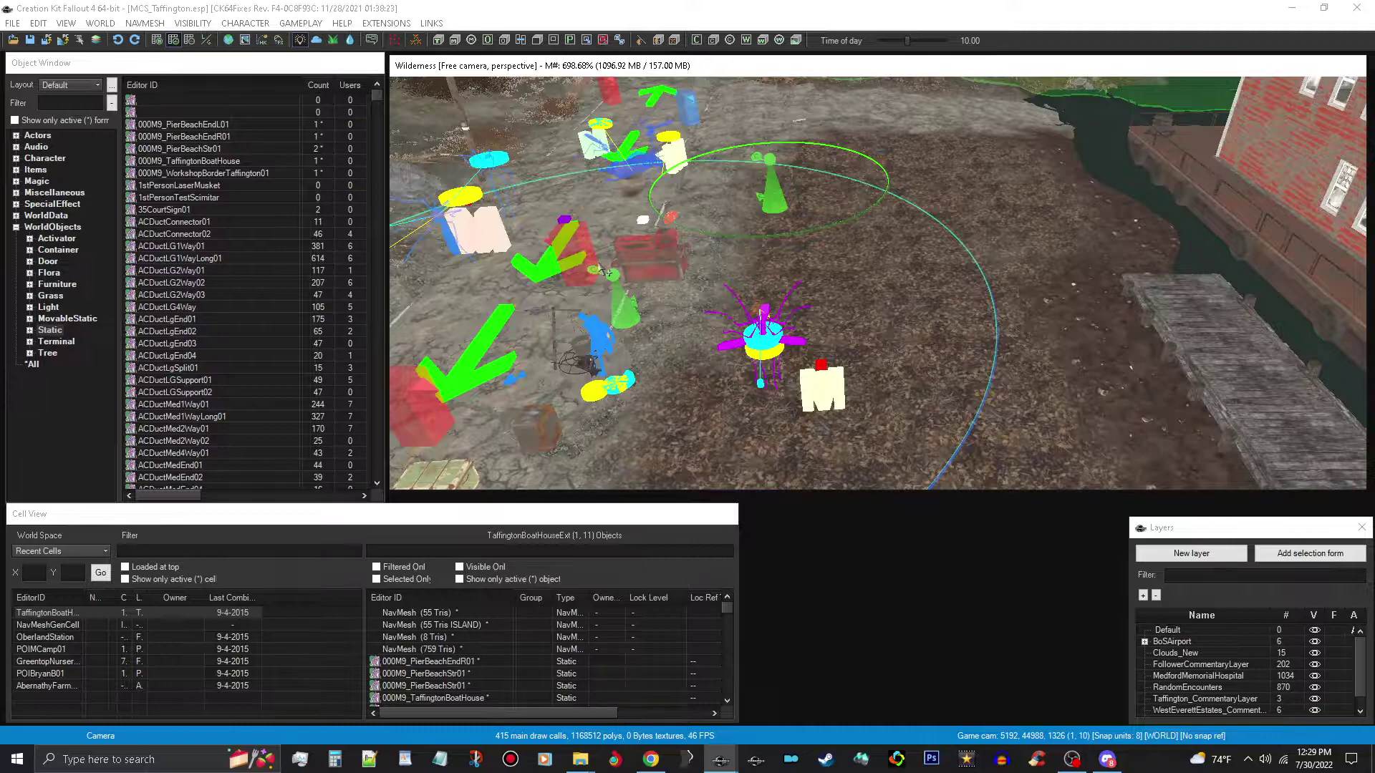
{"action": "middle_click_drag", "start_coordinate": [951, 128], "coordinate": [832, 299]}
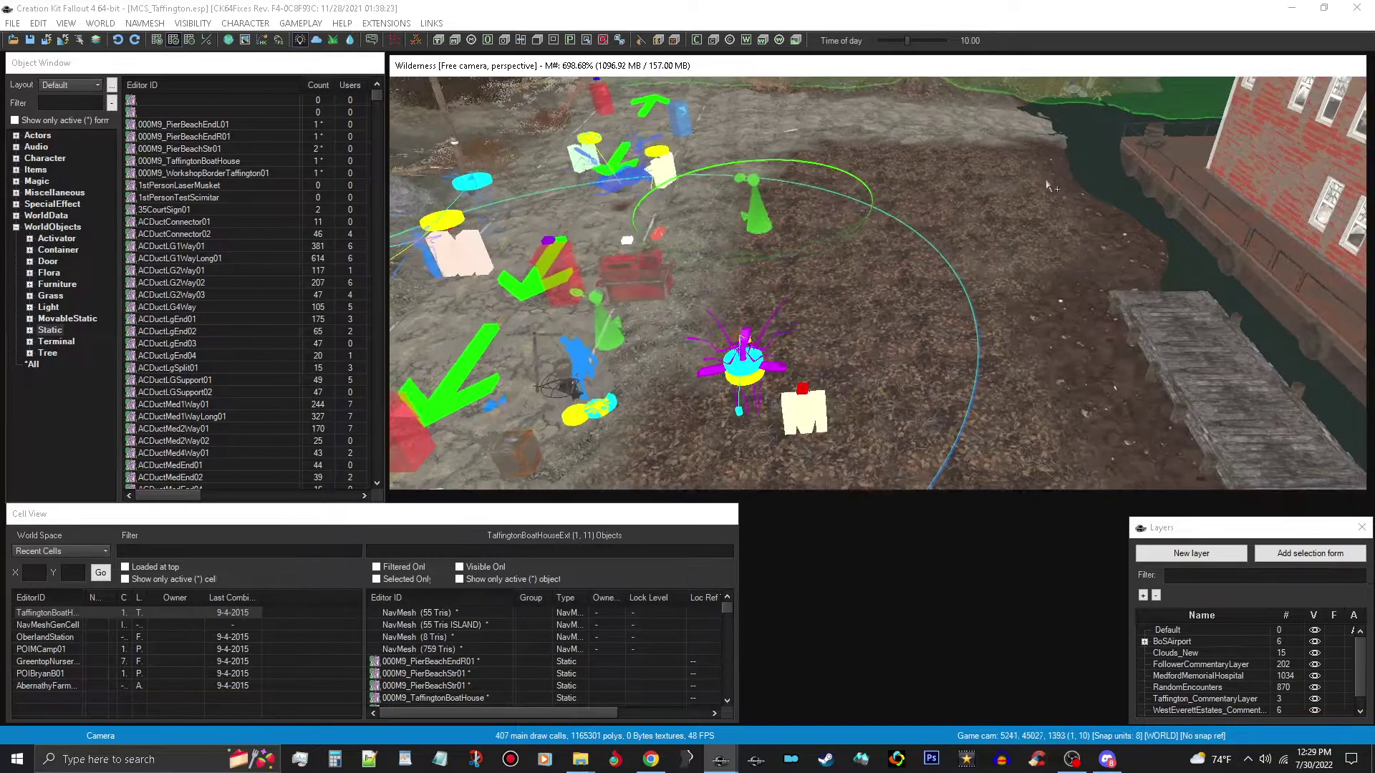
{"action": "scroll", "coordinate": [941, 288], "scroll_direction": "up", "scroll_amount": 8}
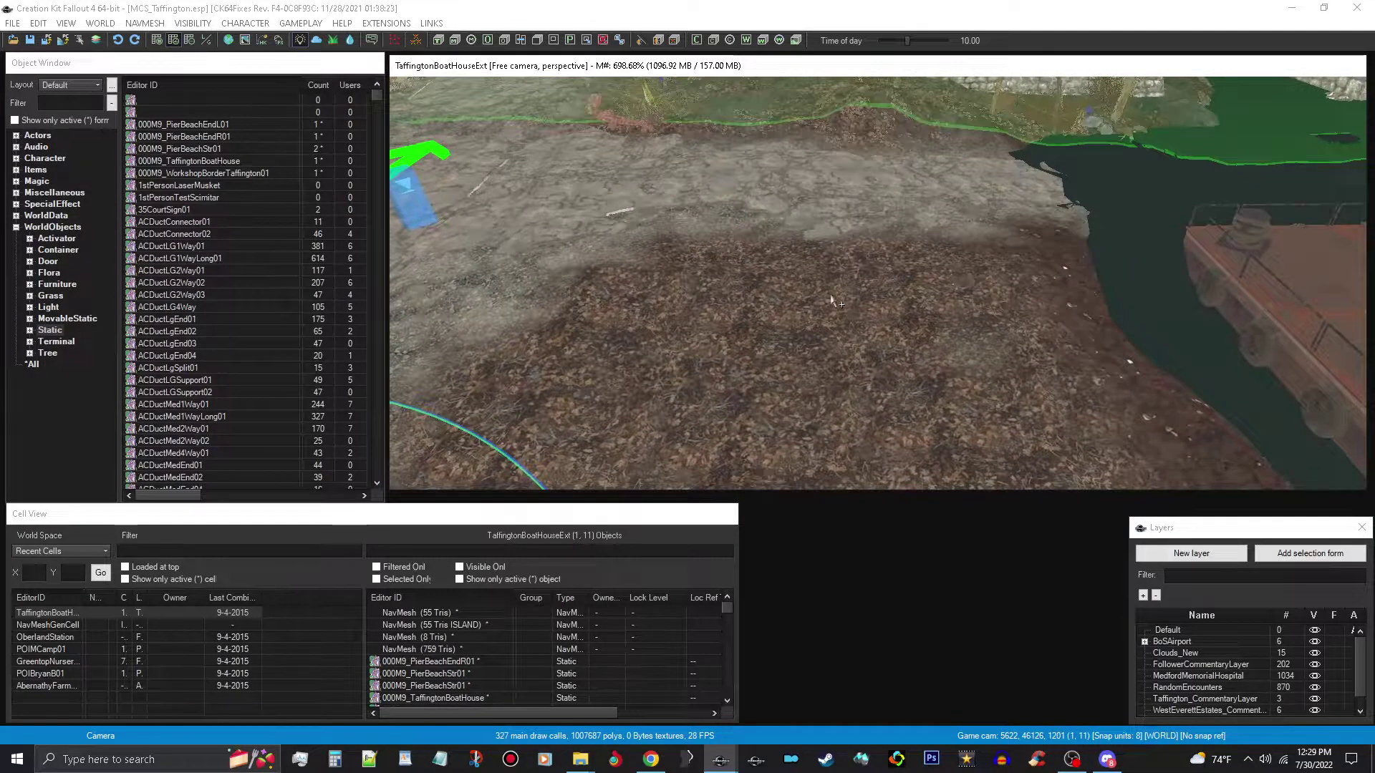